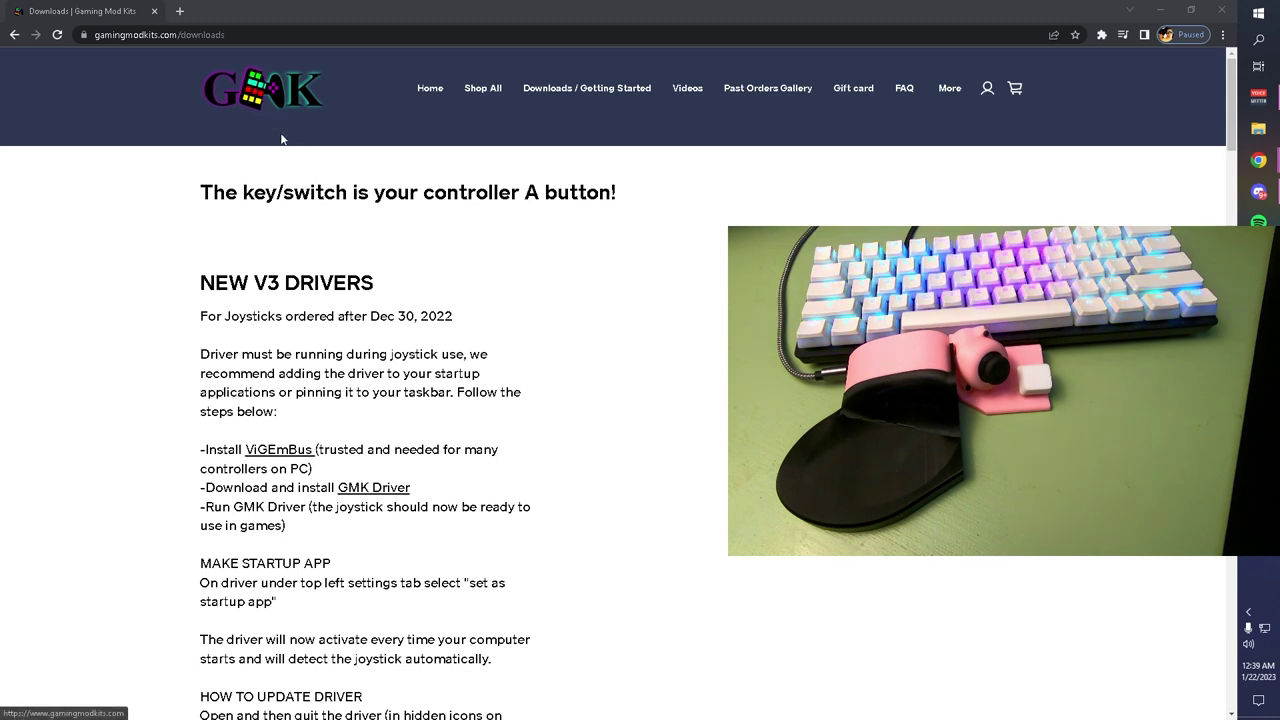
Open the Downloads / Getting Started page with the NEW V3 DRIVERS instructions.
left_click(563, 95)
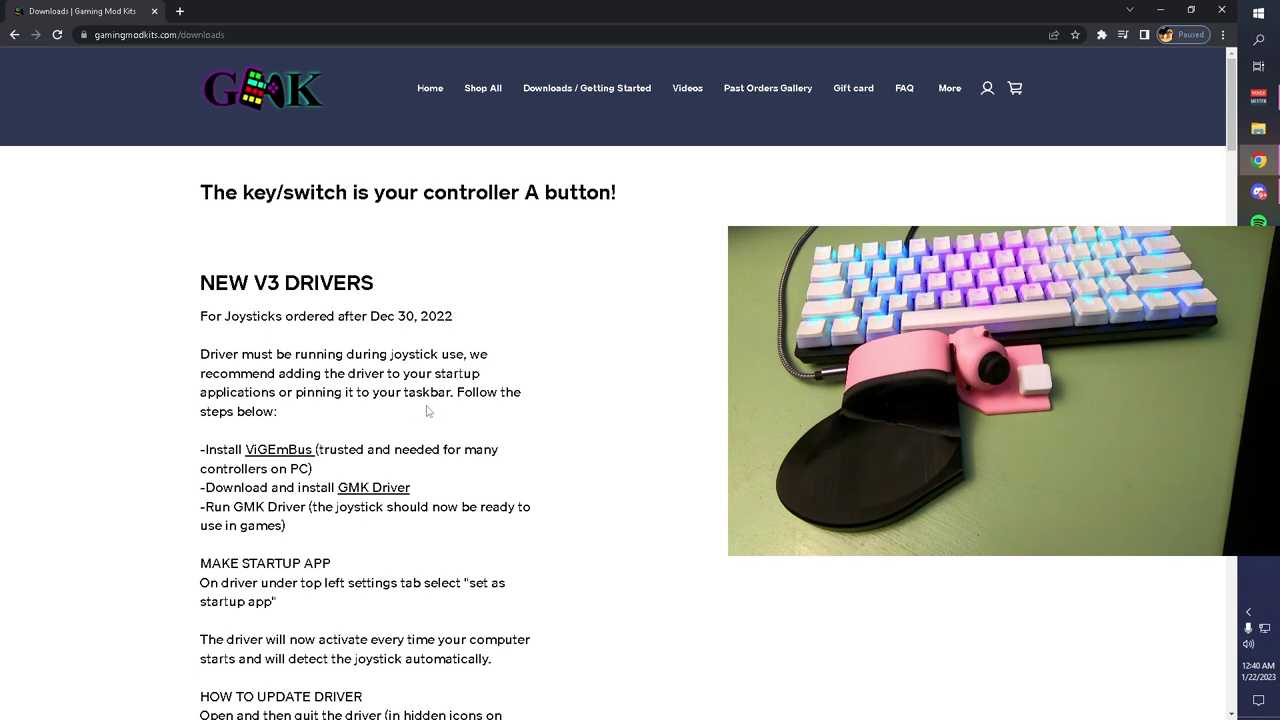
Download the ViGEmBus 1.21.44 installer, launch it, then cancel the ViGEm Bus Driver Setup.
left_click(273, 458)
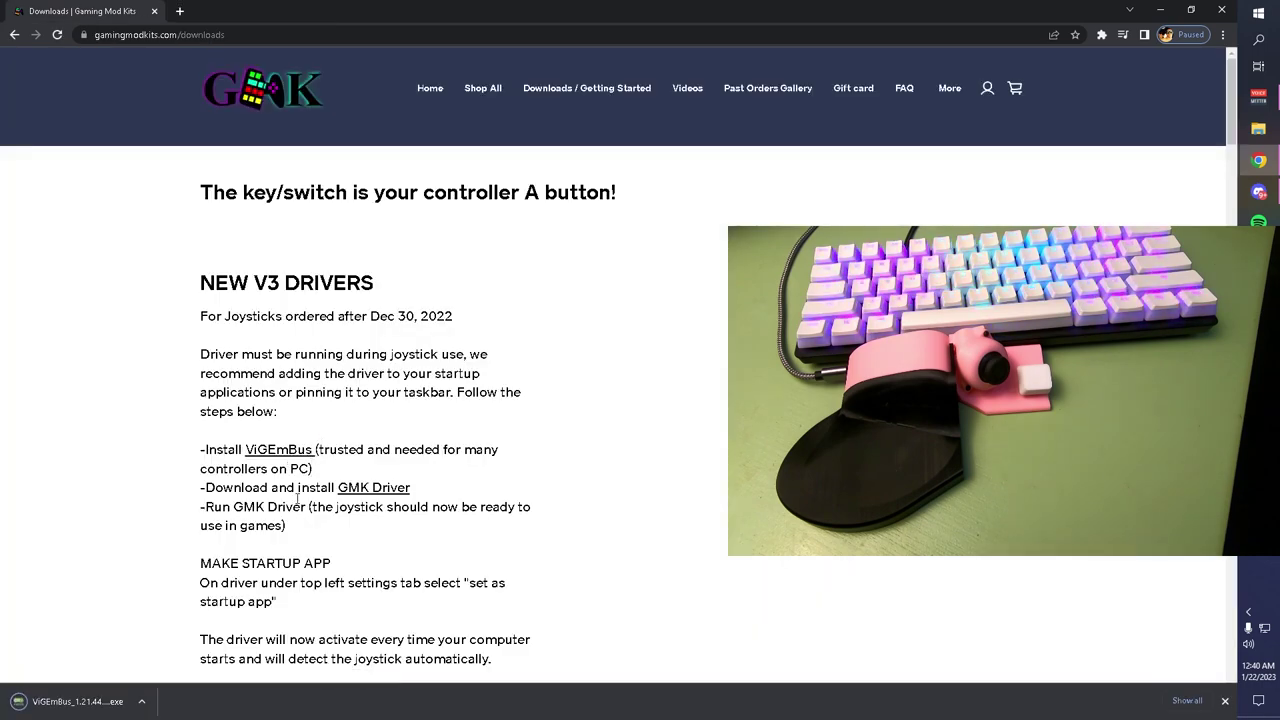
left_click(103, 704)
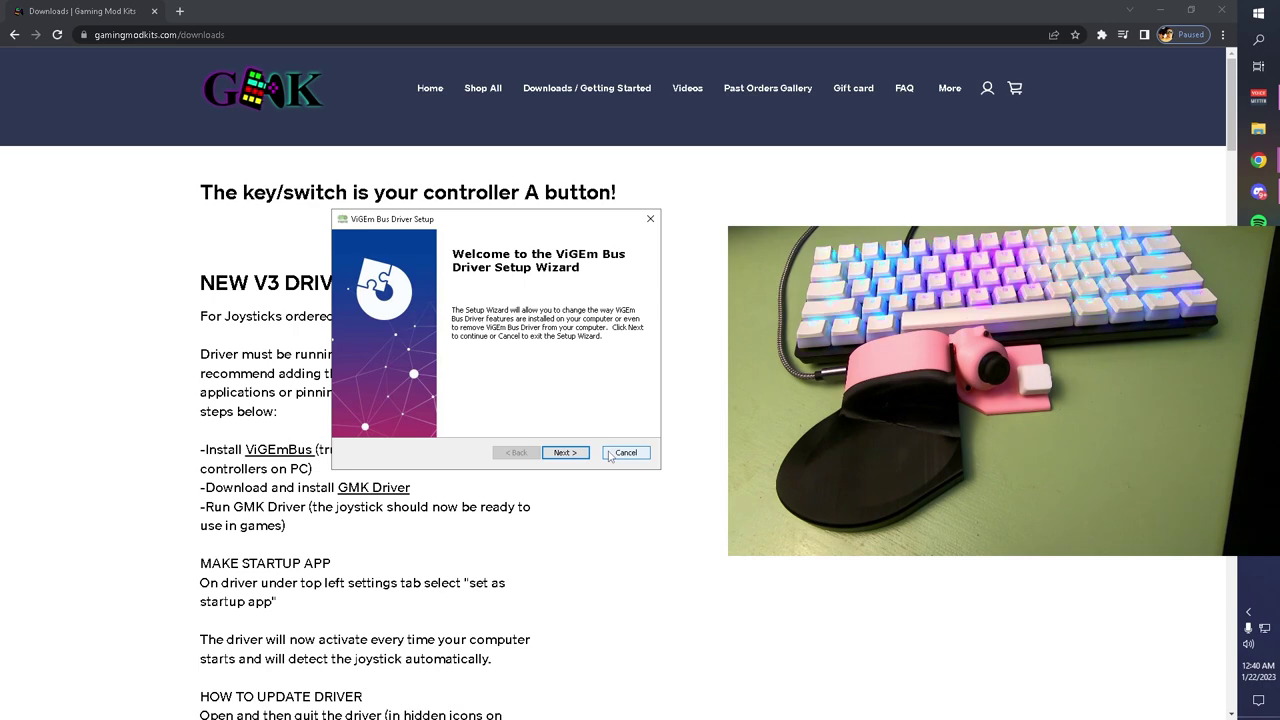
left_click(609, 456)
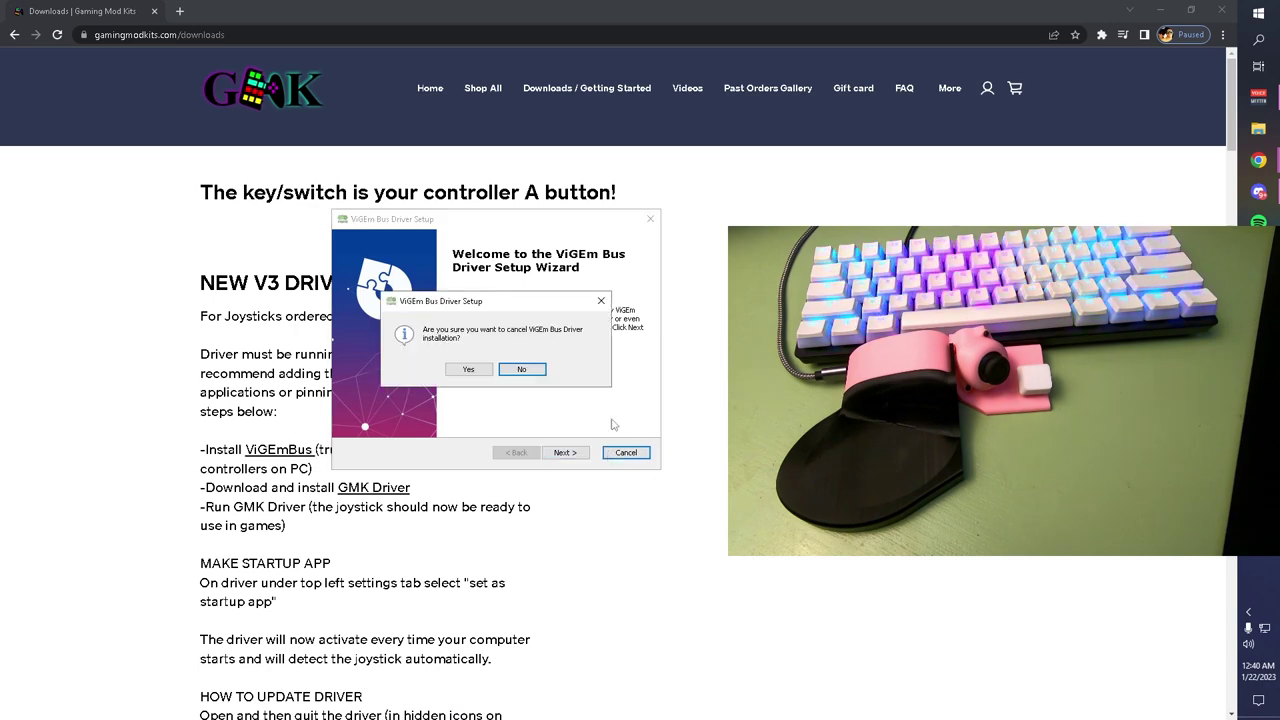
left_click(468, 369)
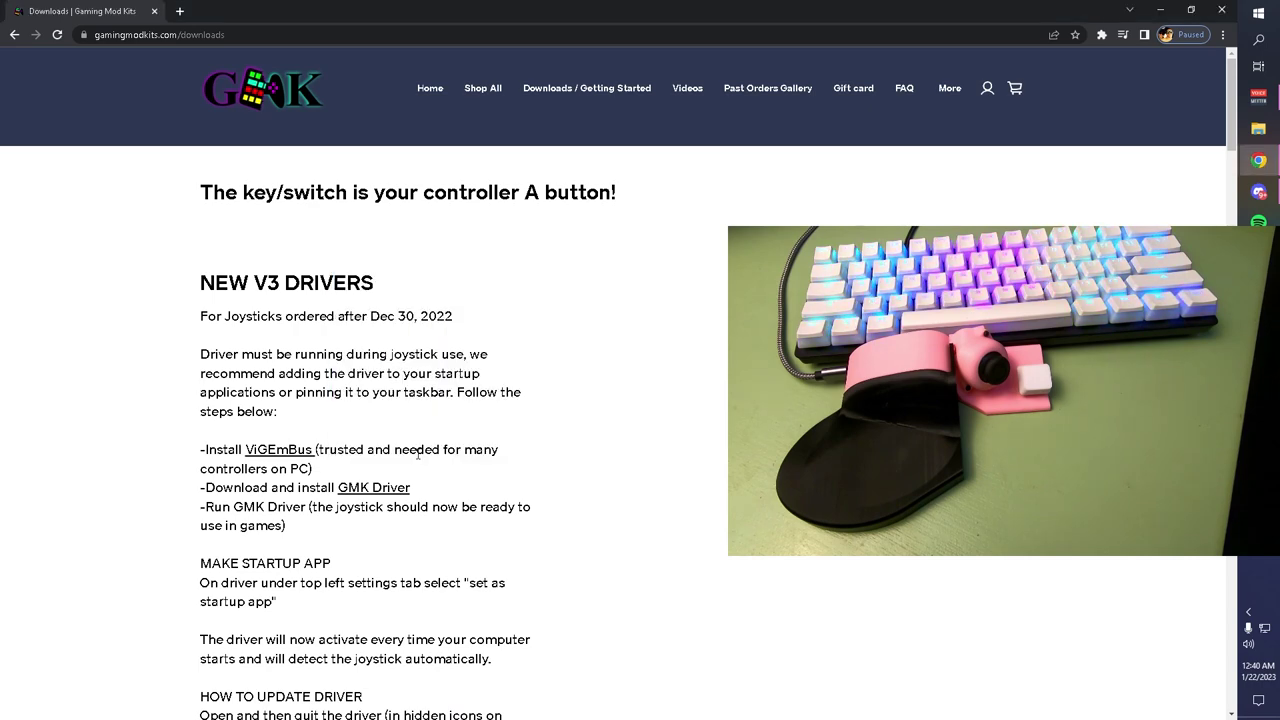
Go to the GMK Driver publish page and start the Install download.
left_click(370, 490)
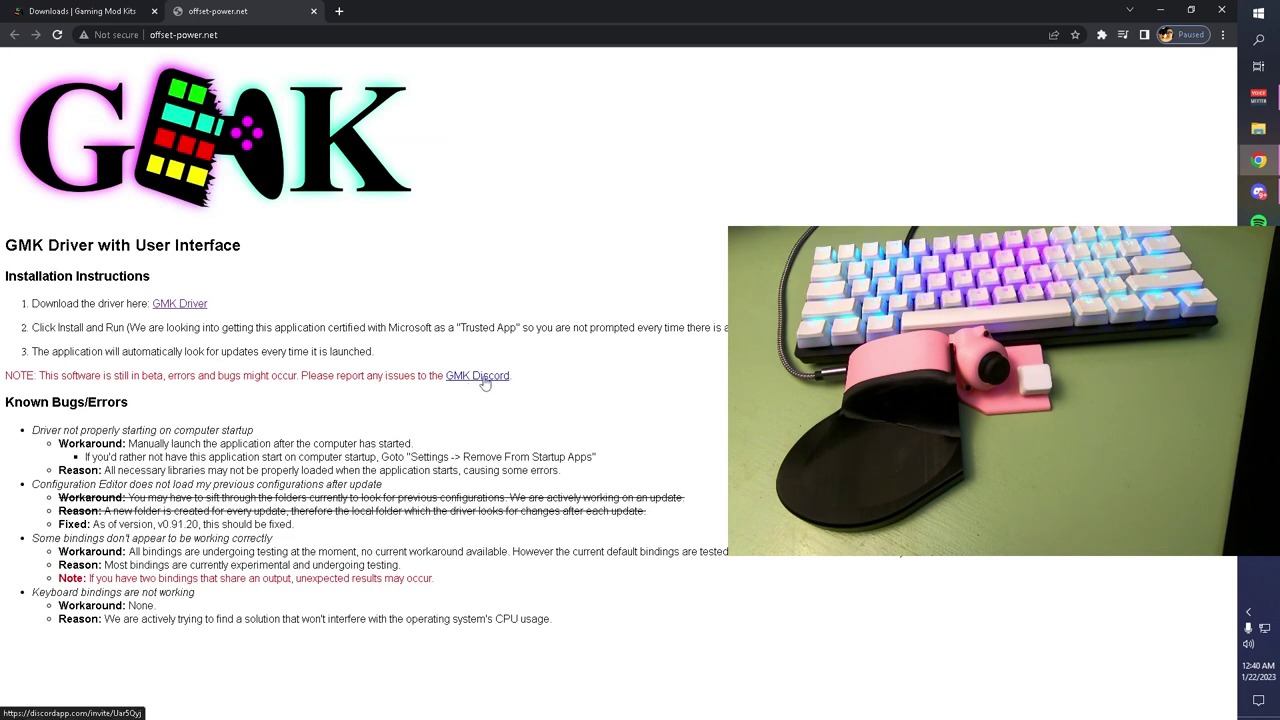
left_click(167, 306)
left_click(44, 287)
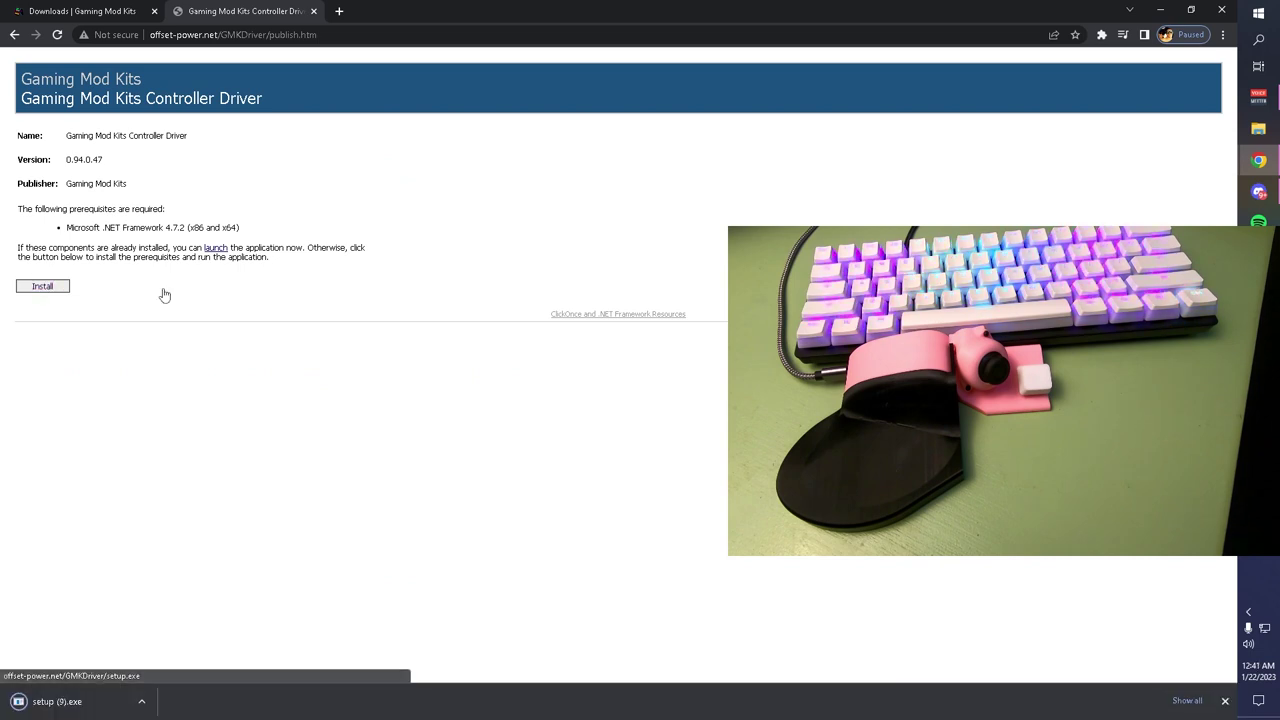
Run setup (9).exe, allowing both blocked apps to run anyway, installing GMK Driver 0.94.0.47.
left_click(72, 706)
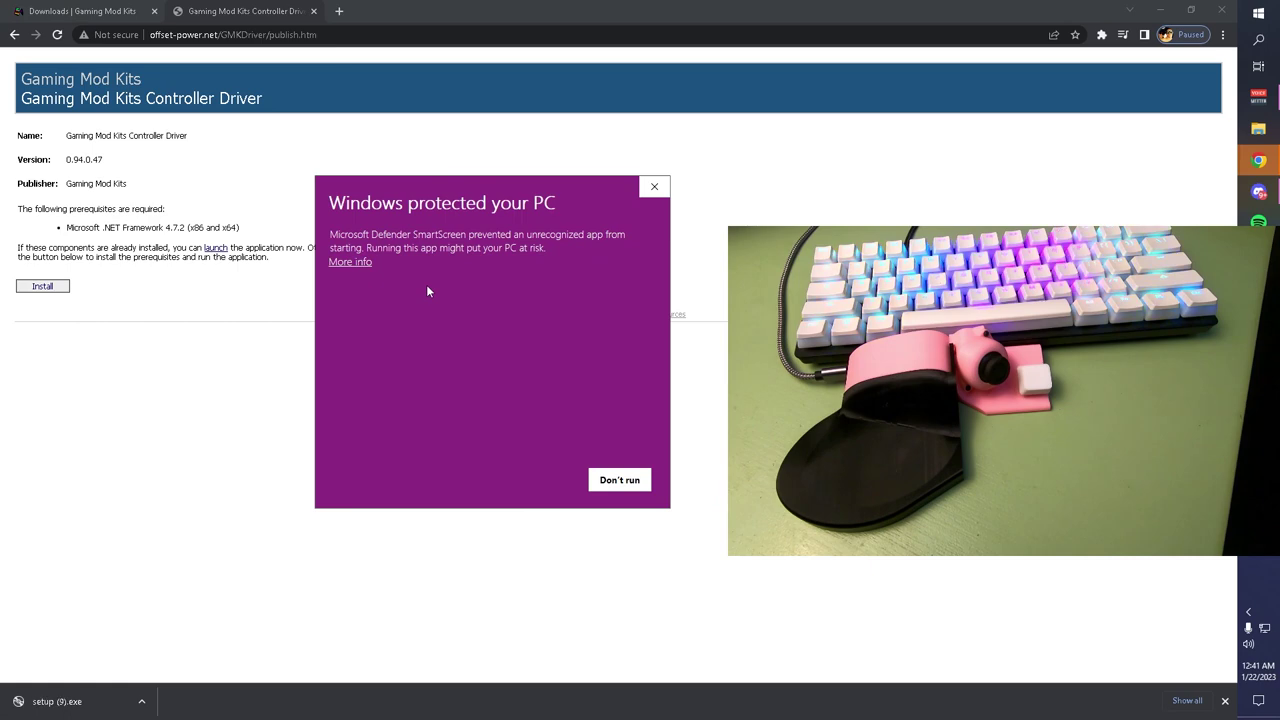
left_click(345, 262)
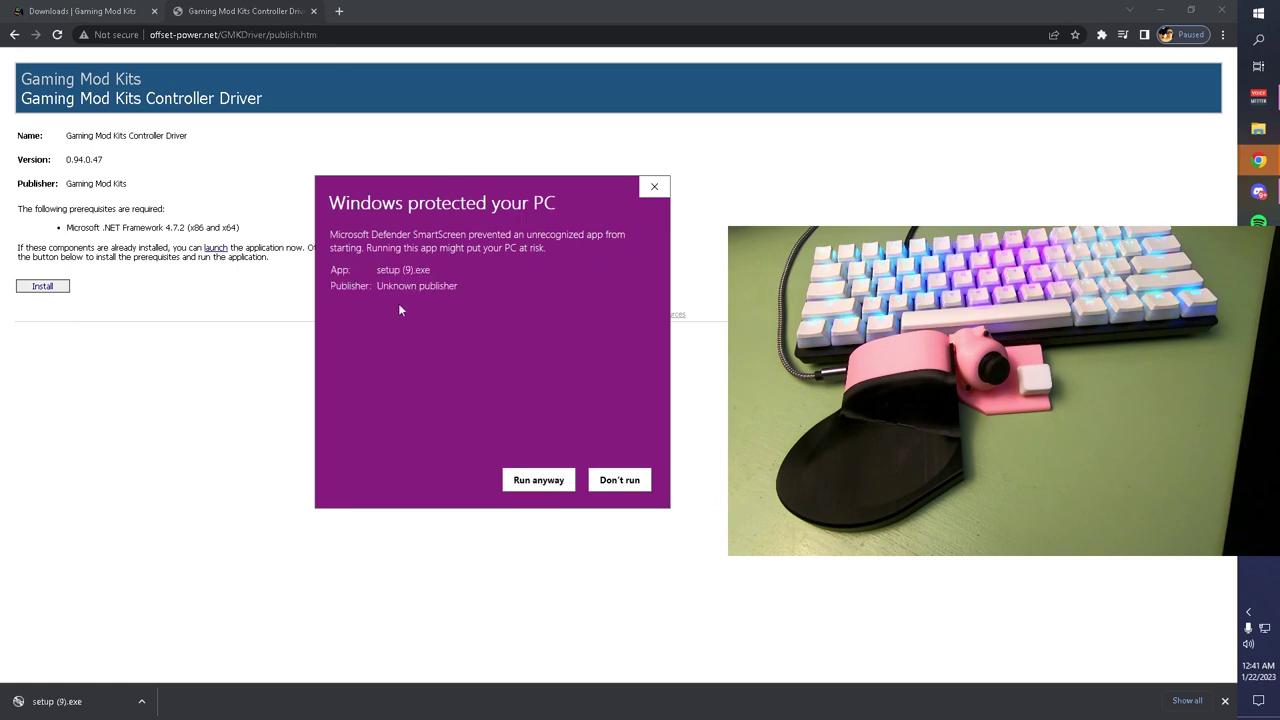
left_click(538, 480)
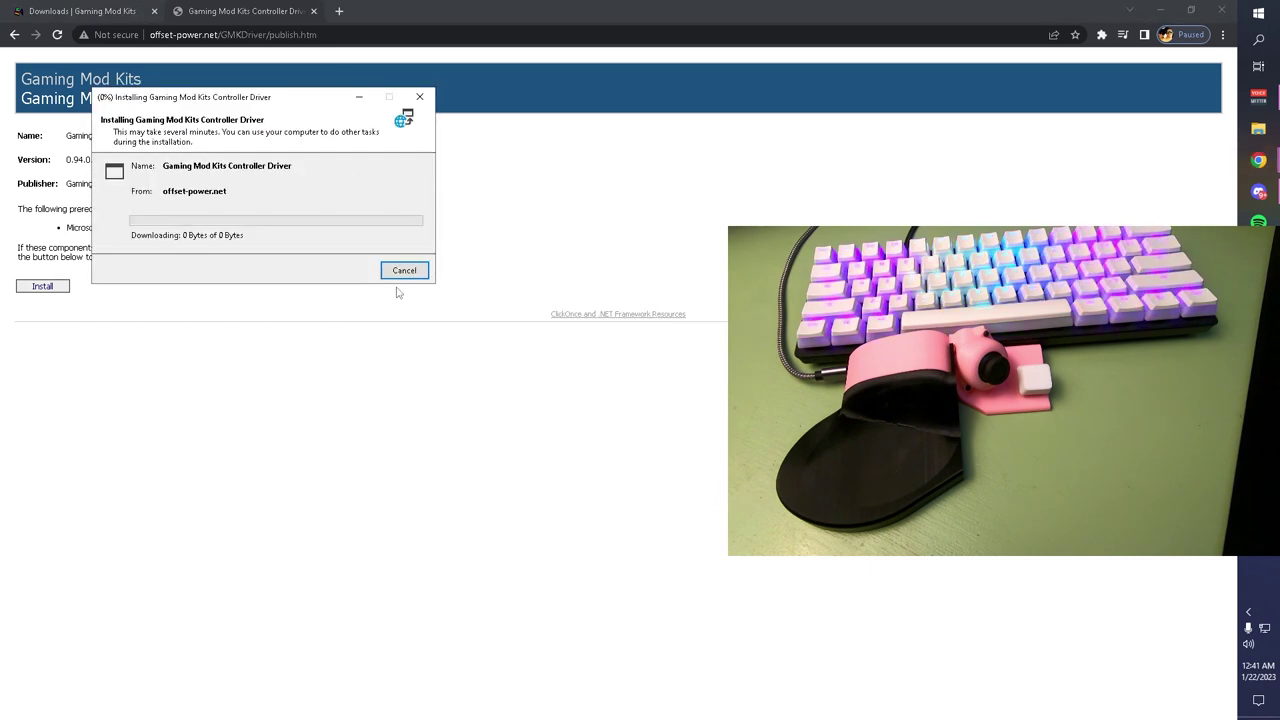
left_click(484, 279)
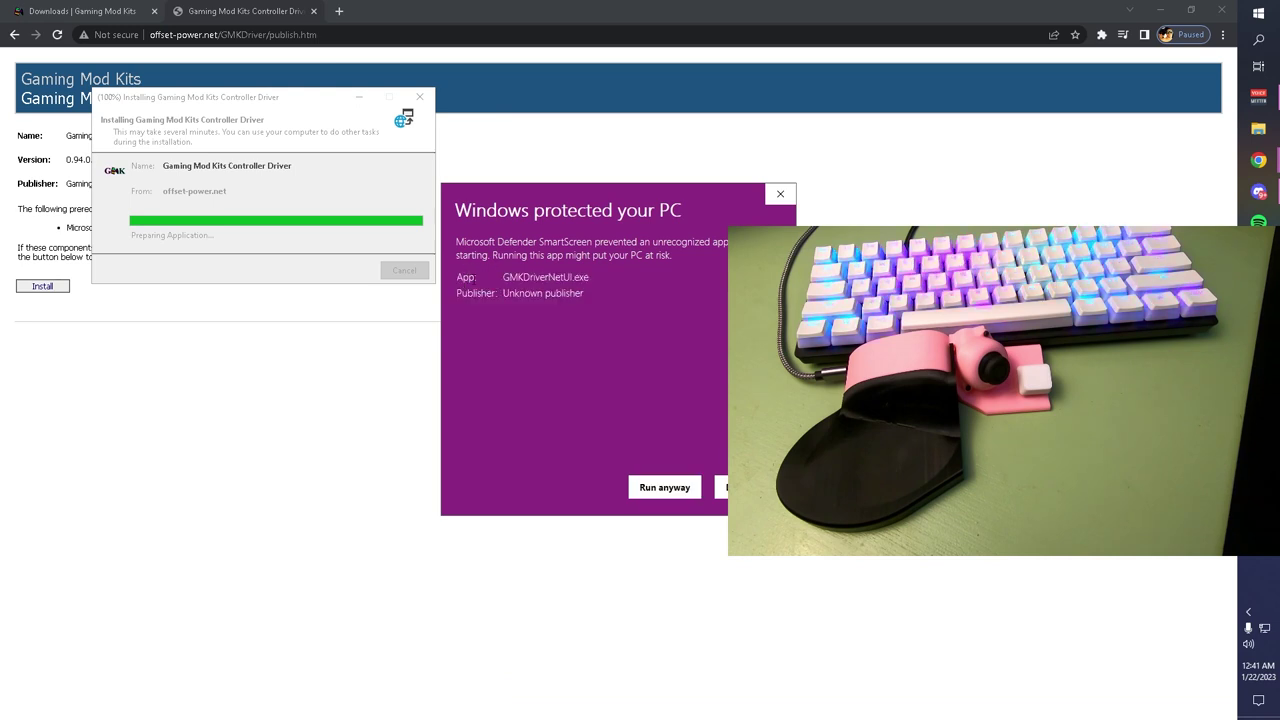
left_click(658, 489)
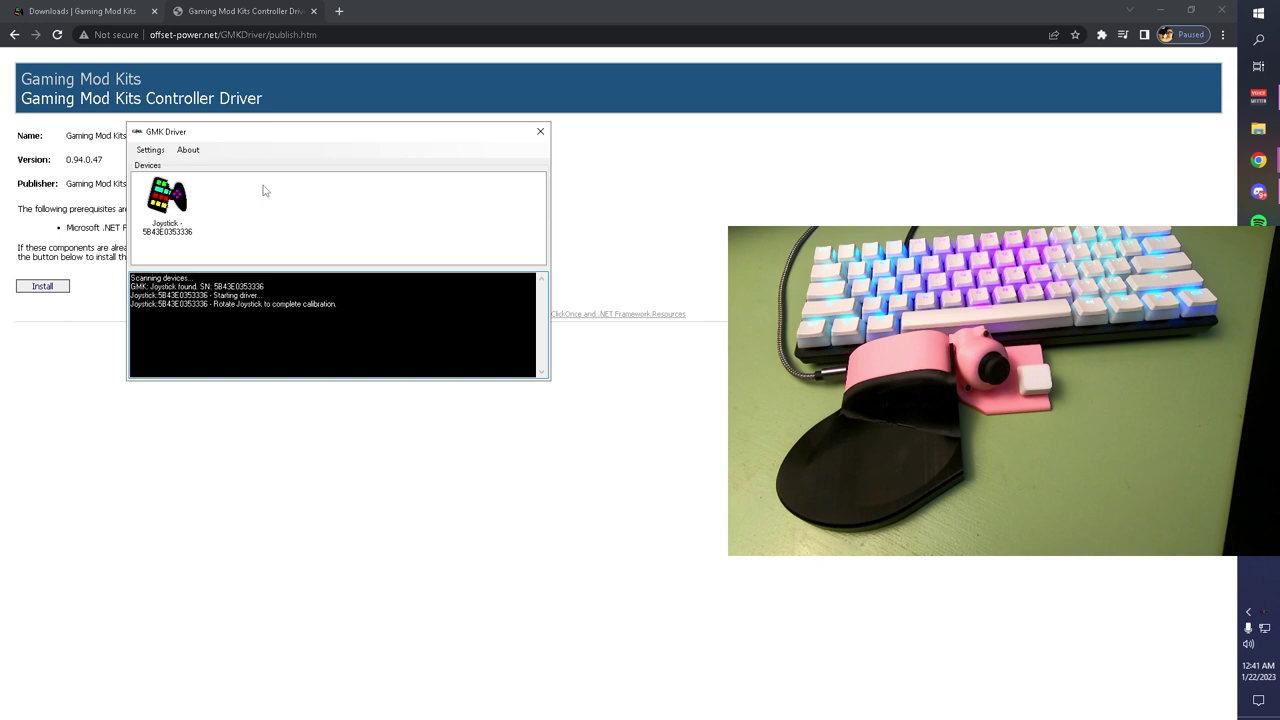
Close the GMK Driver window and confirm its icon remains in the hidden-icons tray.
left_click_drag(208, 137, 230, 181)
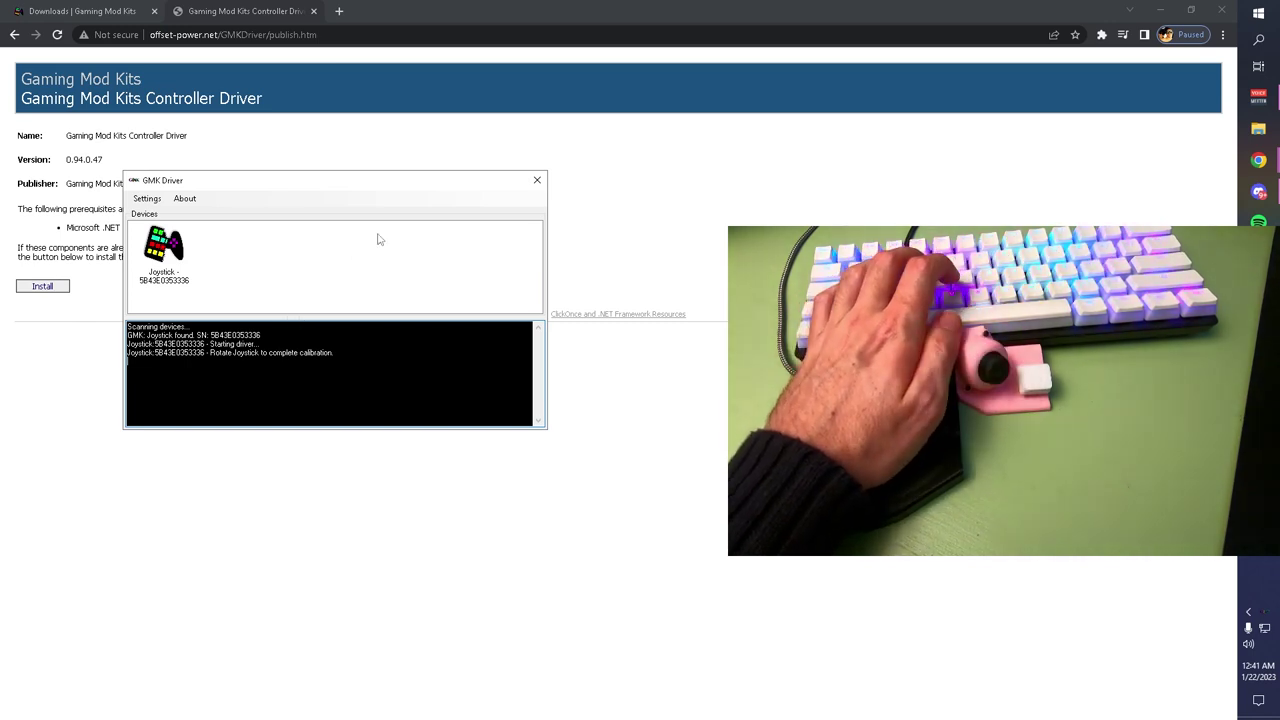
left_click(536, 181)
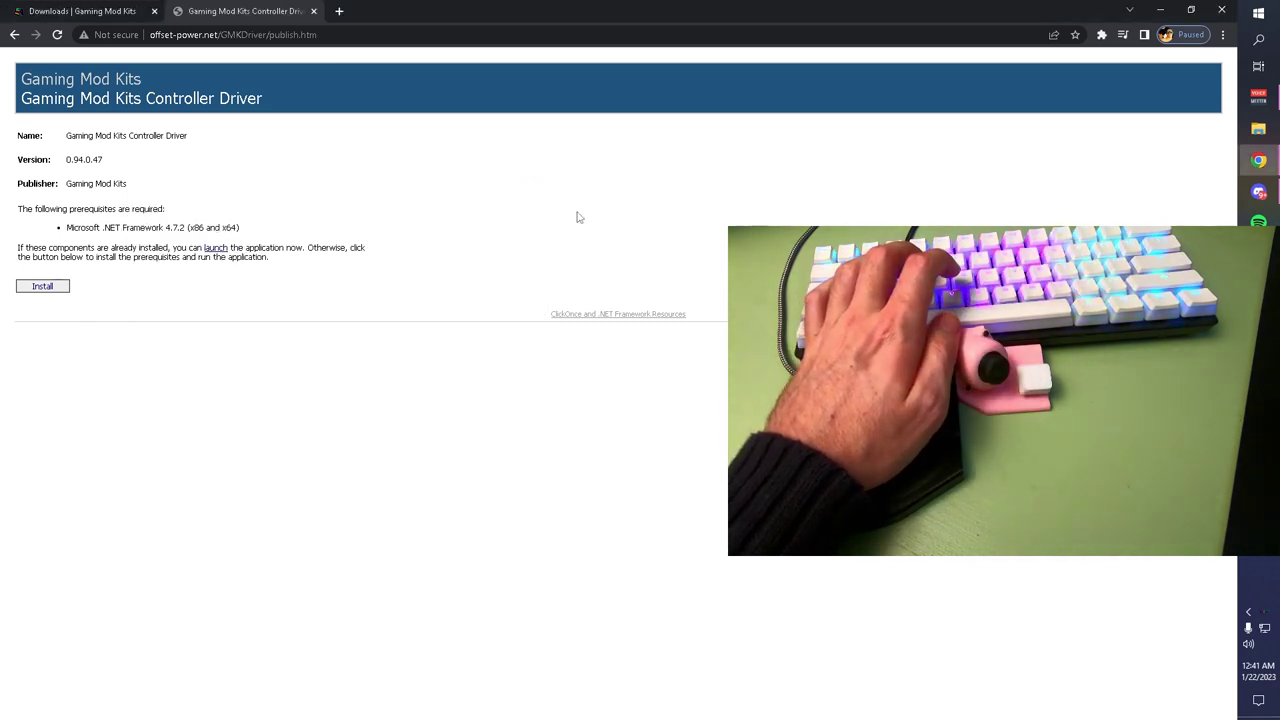
left_click(1248, 612)
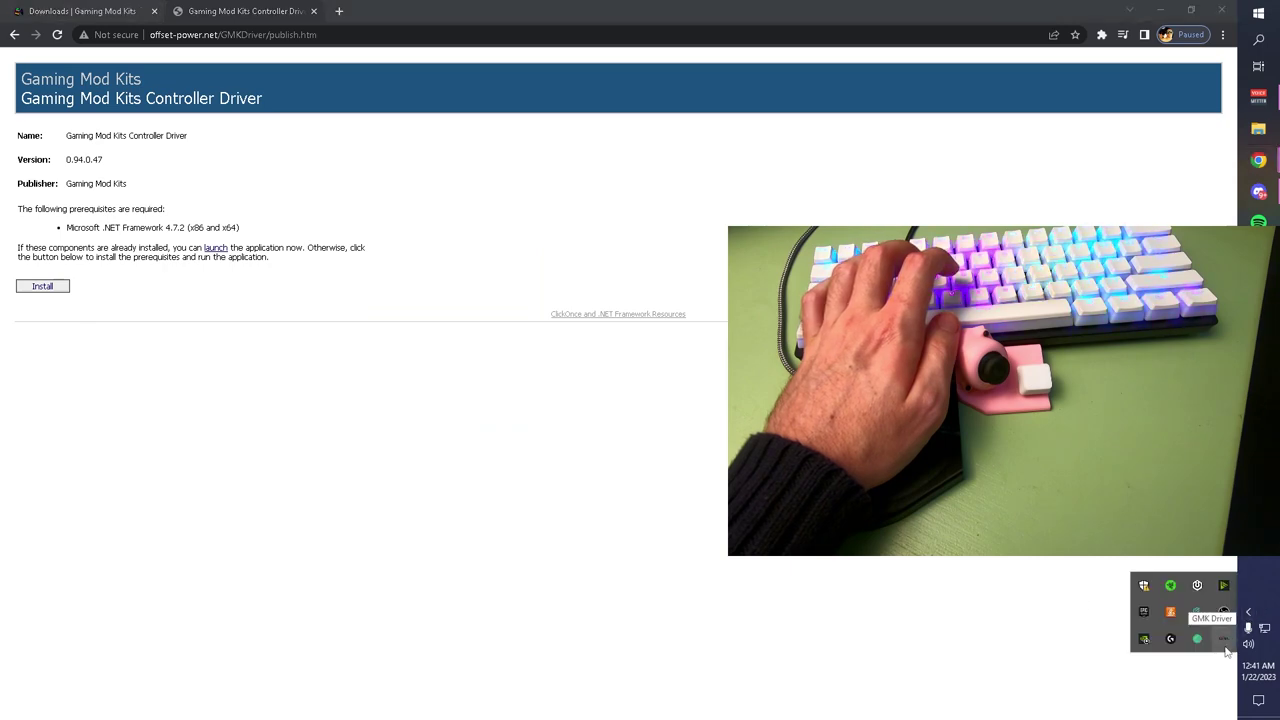
left_click(1226, 641)
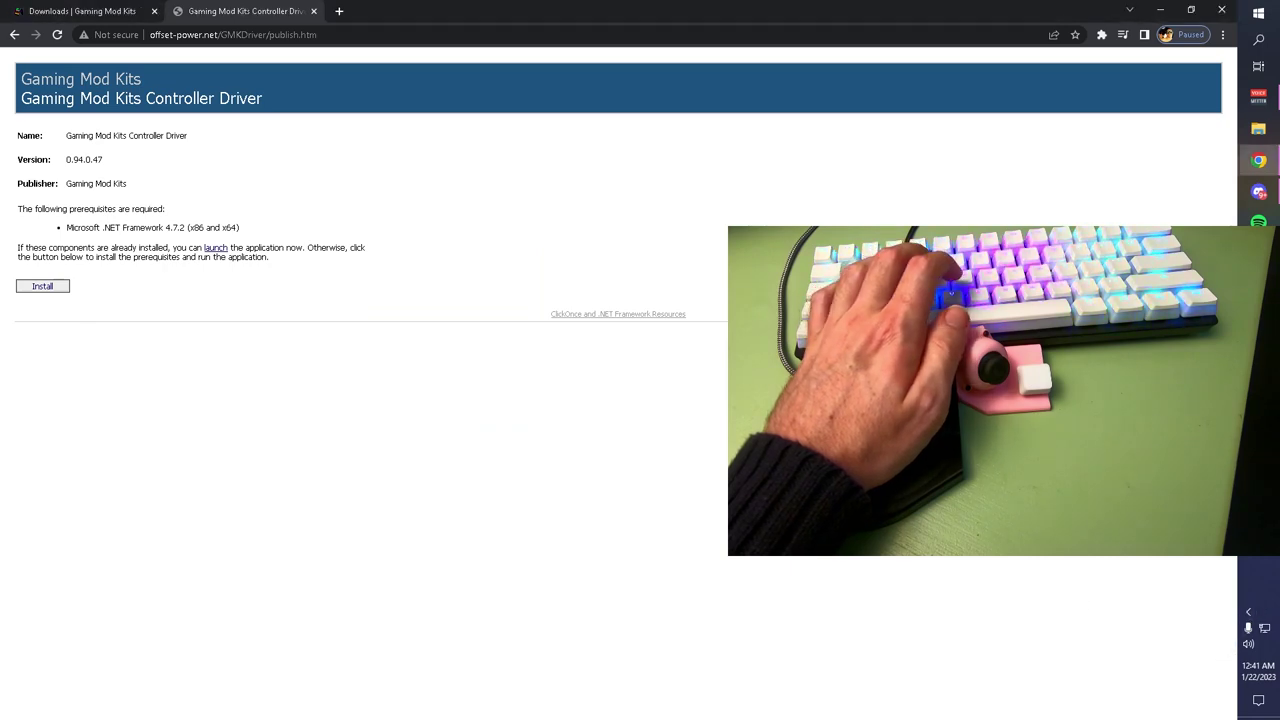
Bring up gamepad-tester.com showing the joystick as an Xbox 360 Controller (XInput).
key("alt+Tab")
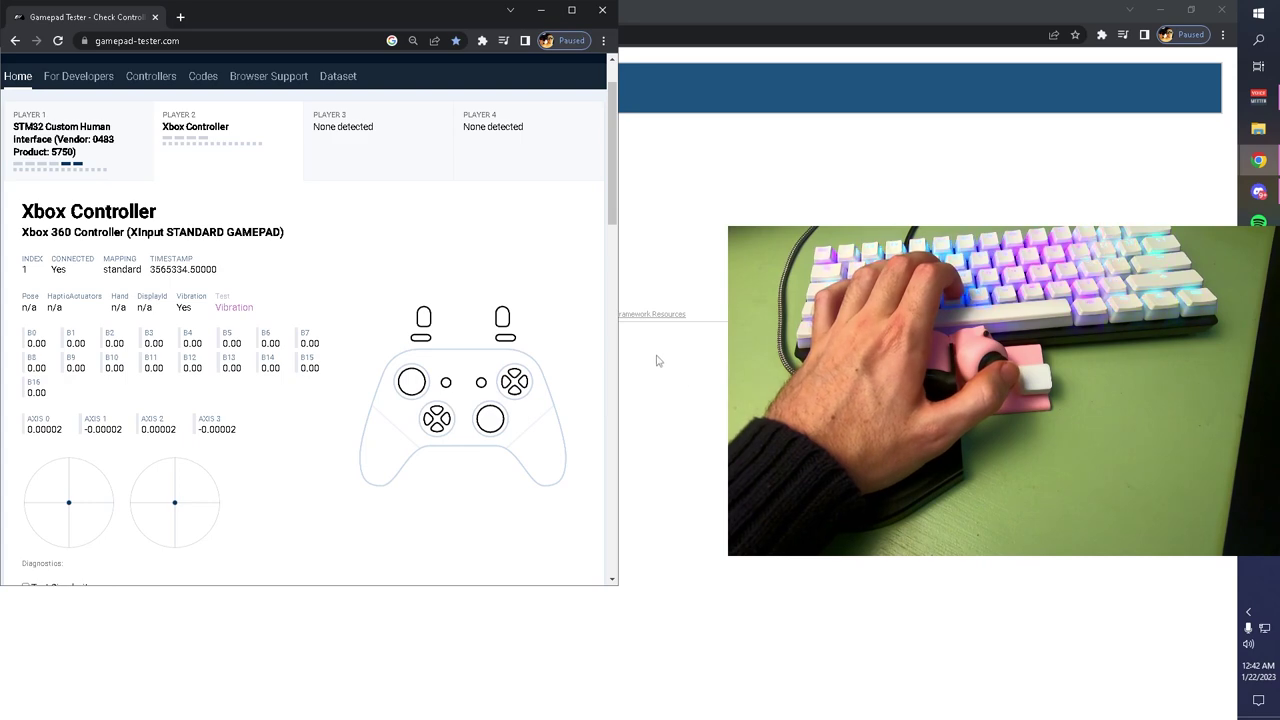
Open the GMK Driver window from the tray and the Joystick's binding Configuration Editor.
left_click(1248, 611)
right_click(1226, 645)
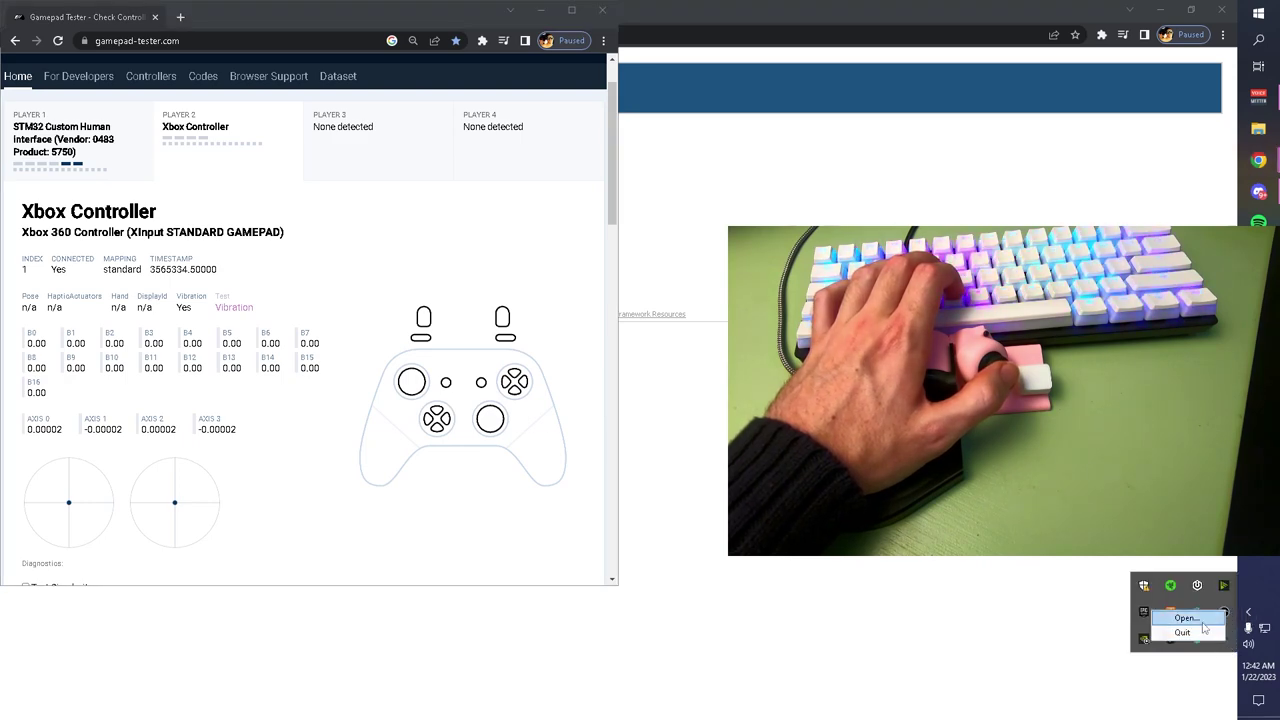
left_click(1186, 618)
right_click(168, 262)
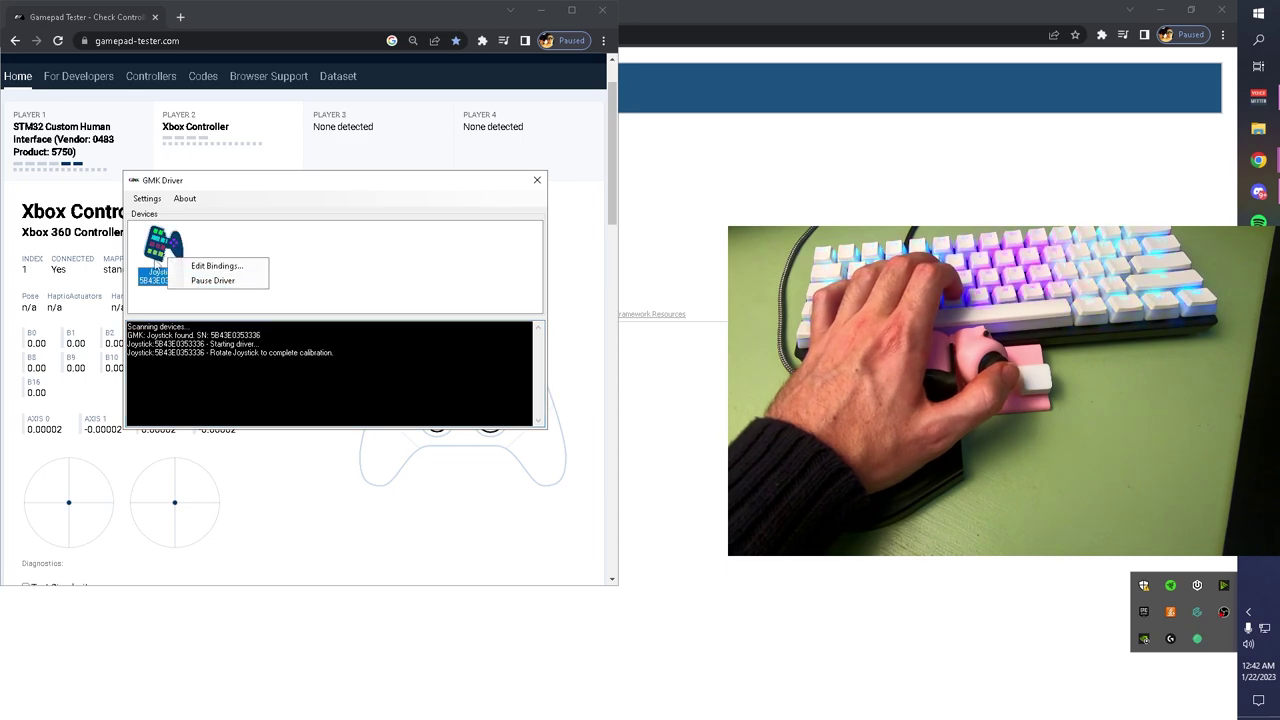
left_click(226, 268)
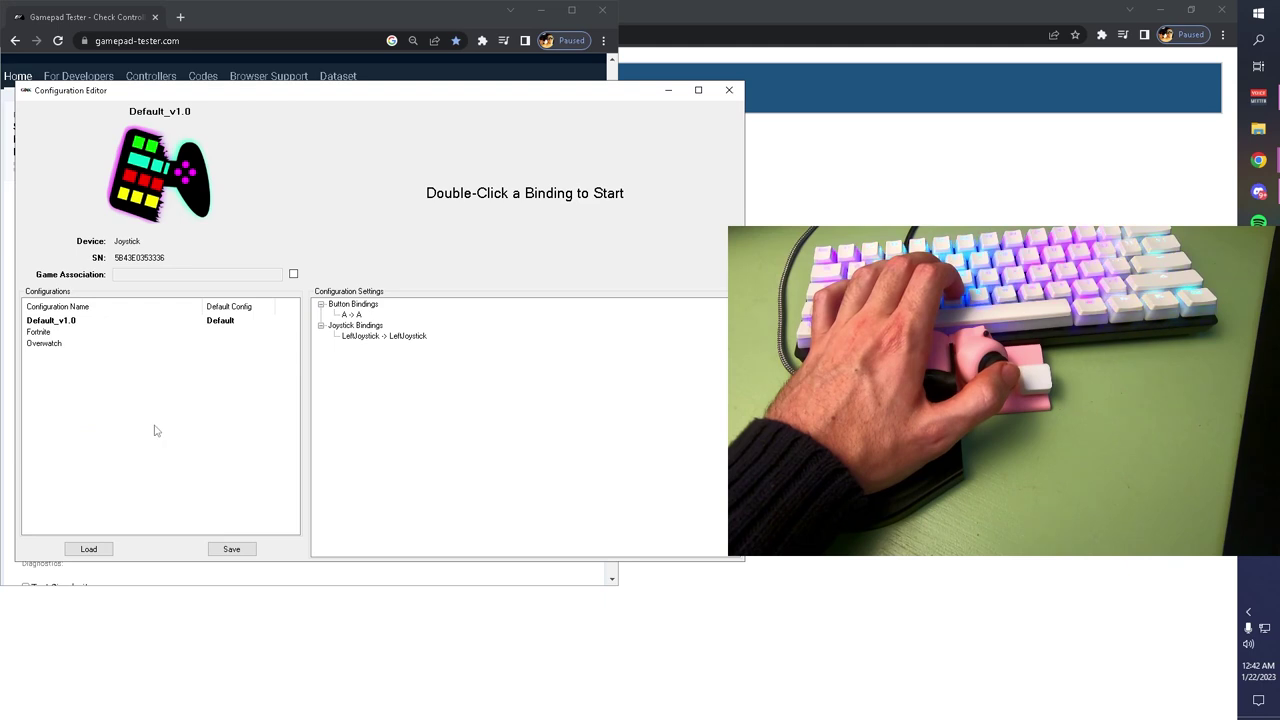
Review the Default_v1.0, Fortnite and Overwatch configurations, then start a new configuration.
left_click(47, 334)
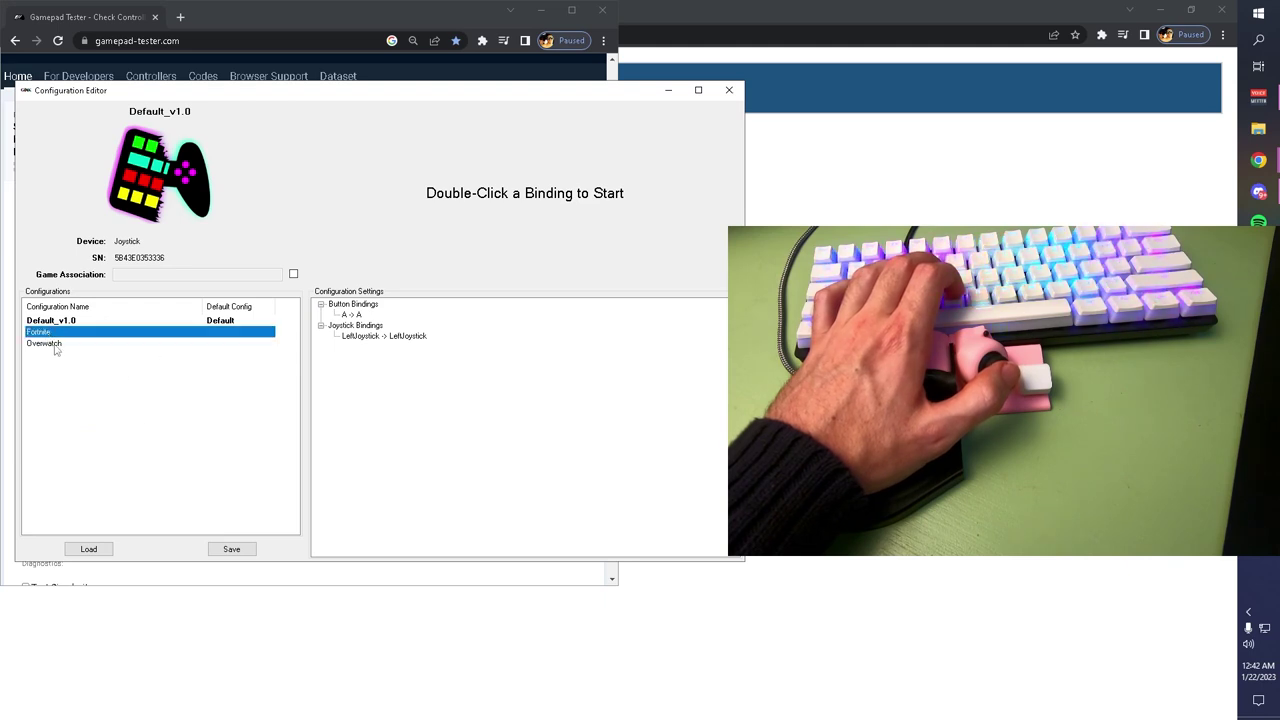
left_click(55, 345)
left_click(50, 334)
left_click(55, 345)
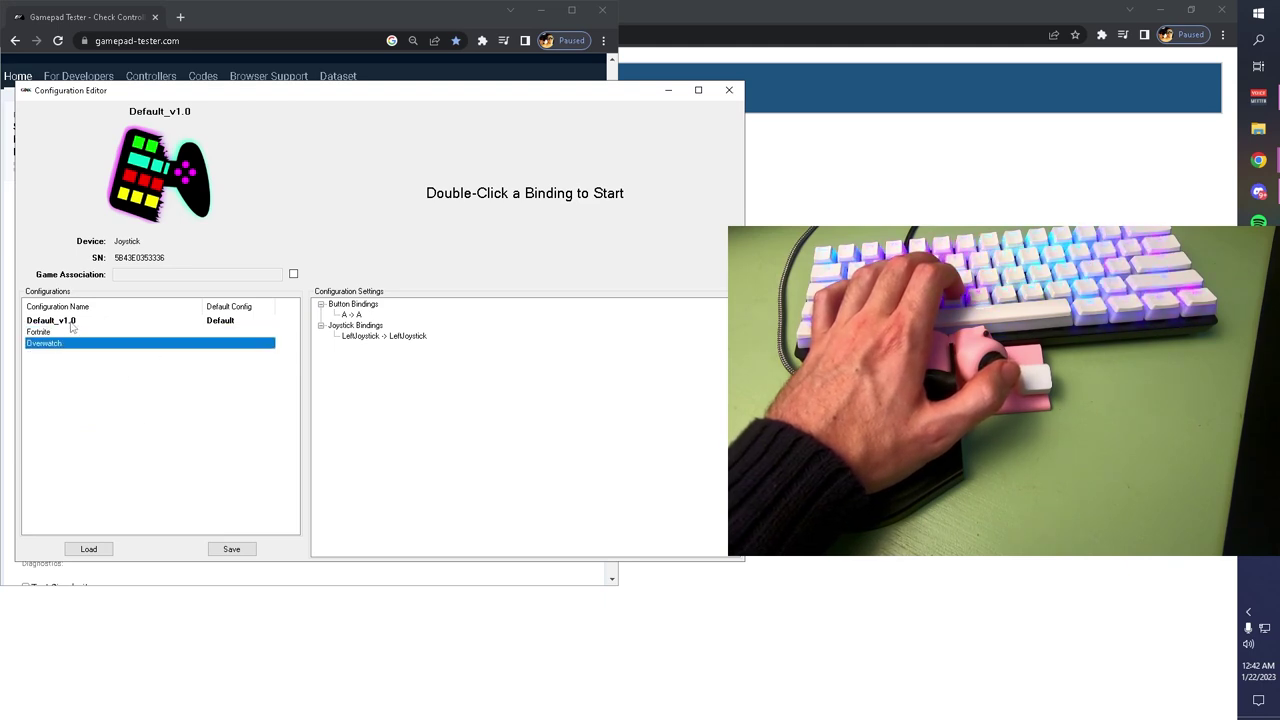
left_click(85, 321)
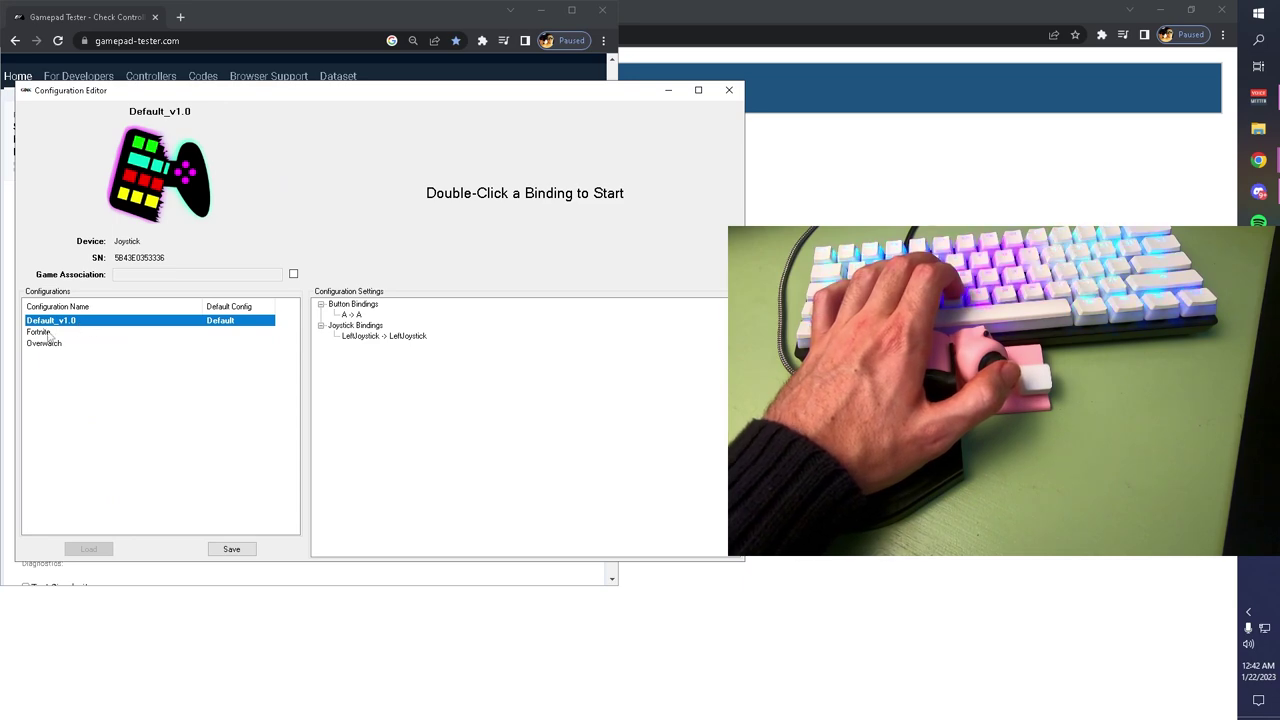
left_click(50, 332)
left_click(55, 344)
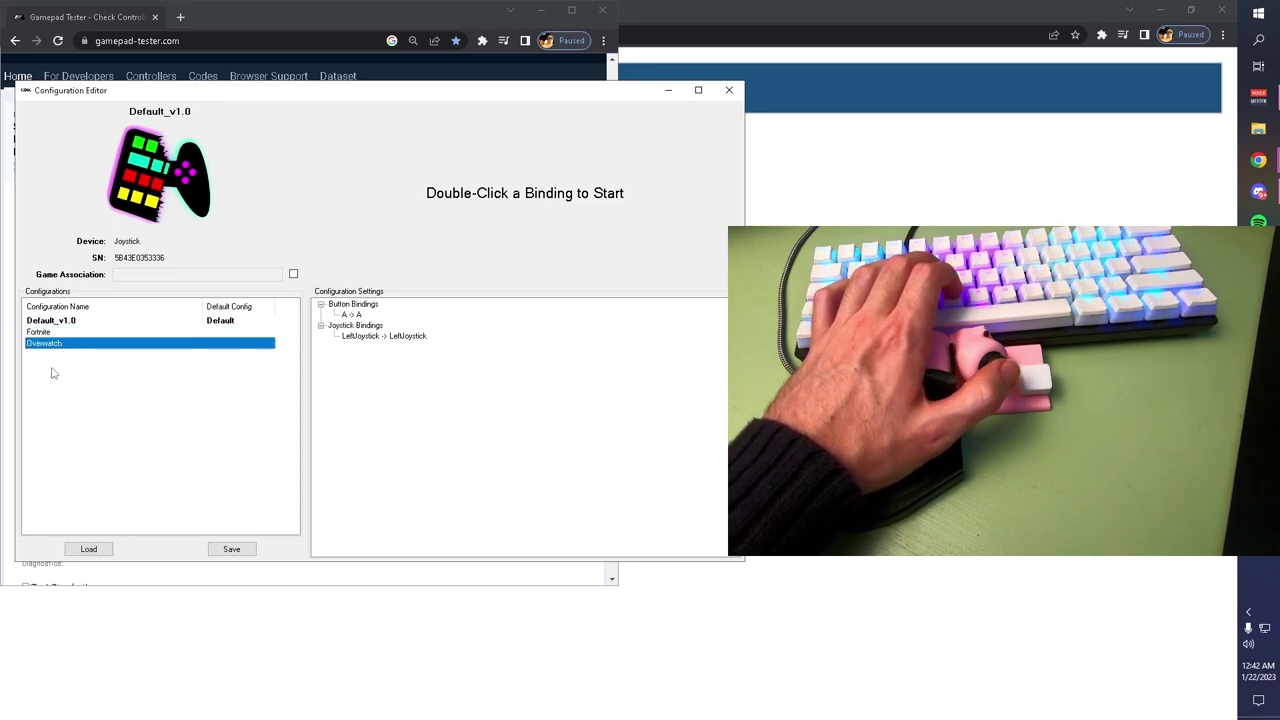
right_click(91, 377)
mouse_move(150, 400)
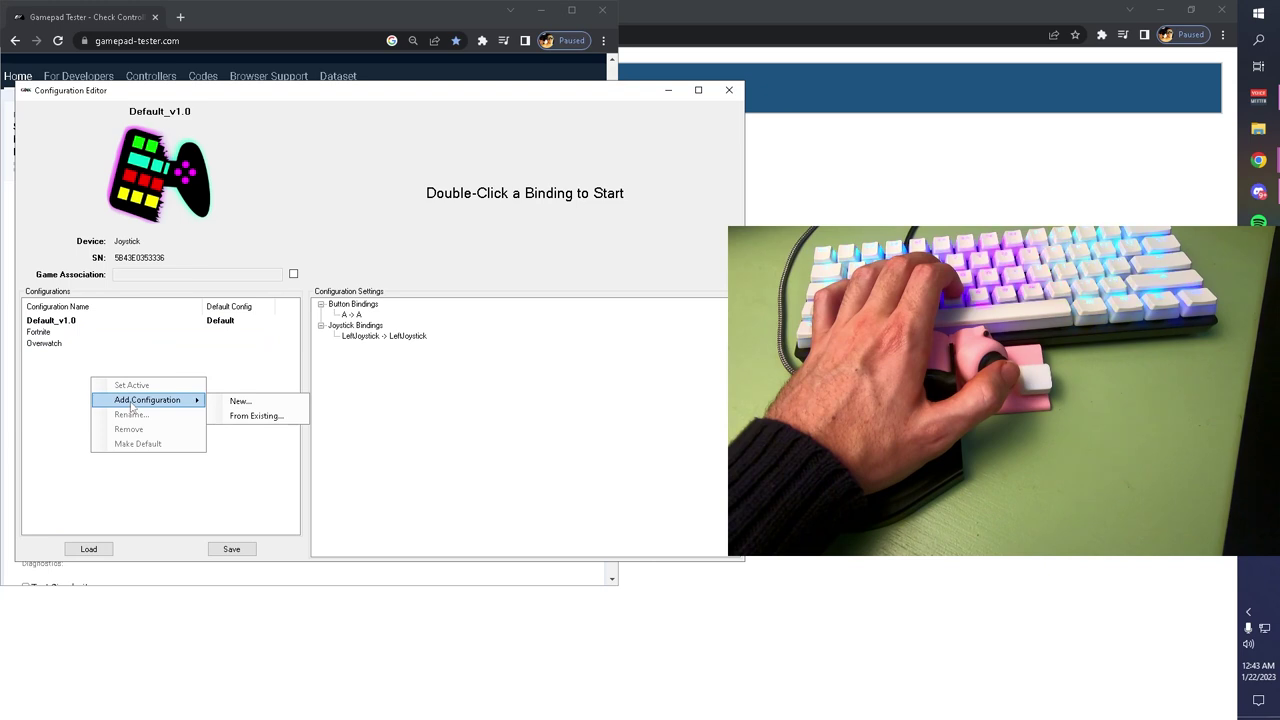
left_click(236, 400)
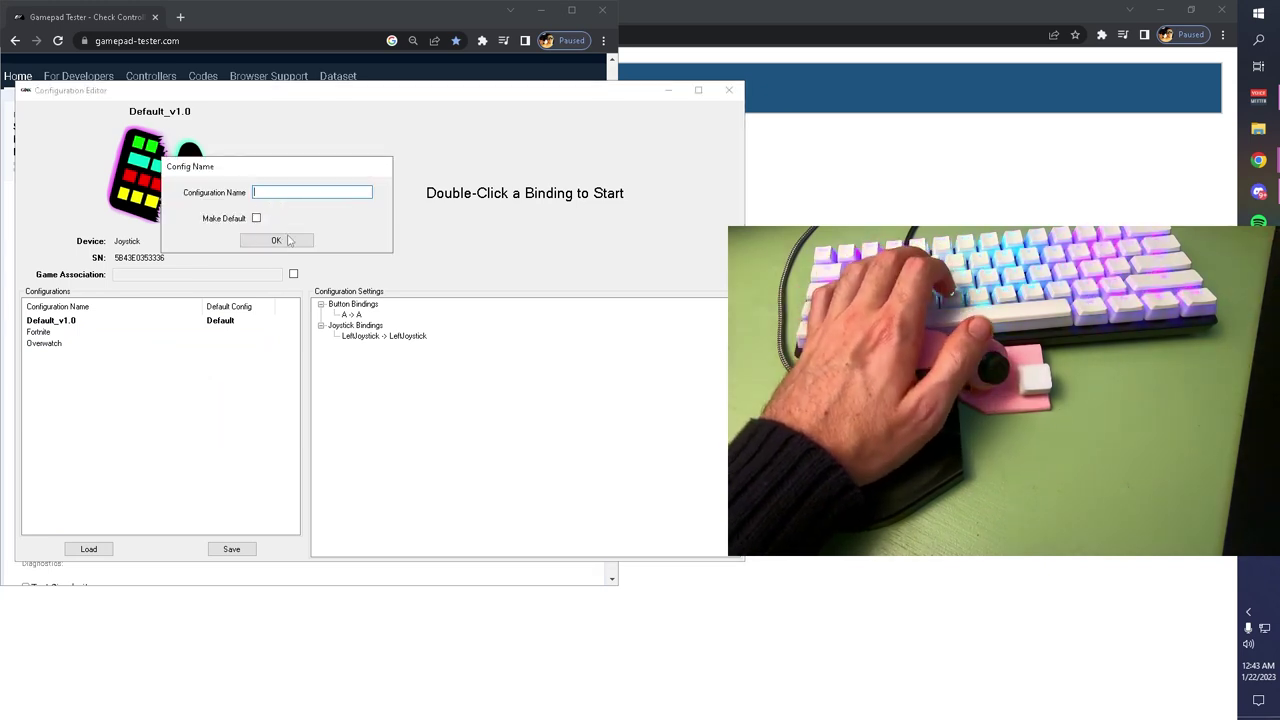
Dismiss the name prompt, make Fortnite the active configuration, and enable its game association.
key("Escape")
left_click(38, 332)
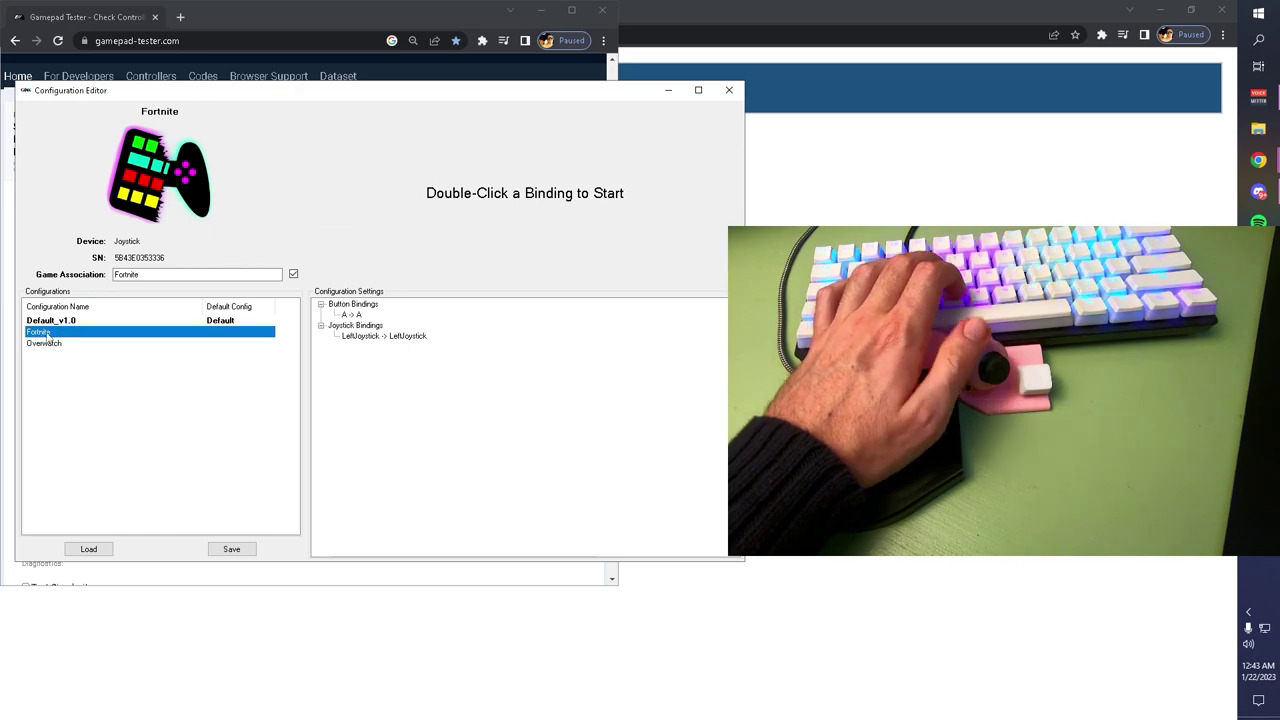
right_click(38, 336)
left_click(62, 337)
left_click(58, 335)
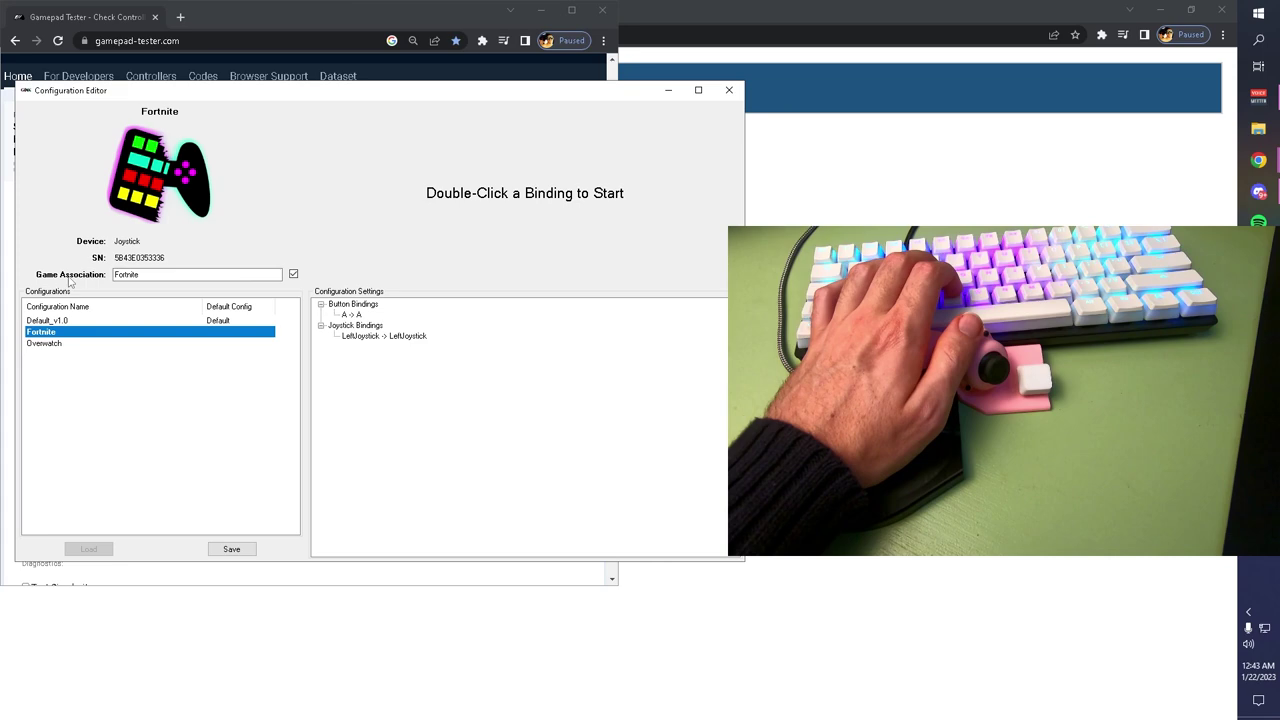
left_click(293, 275)
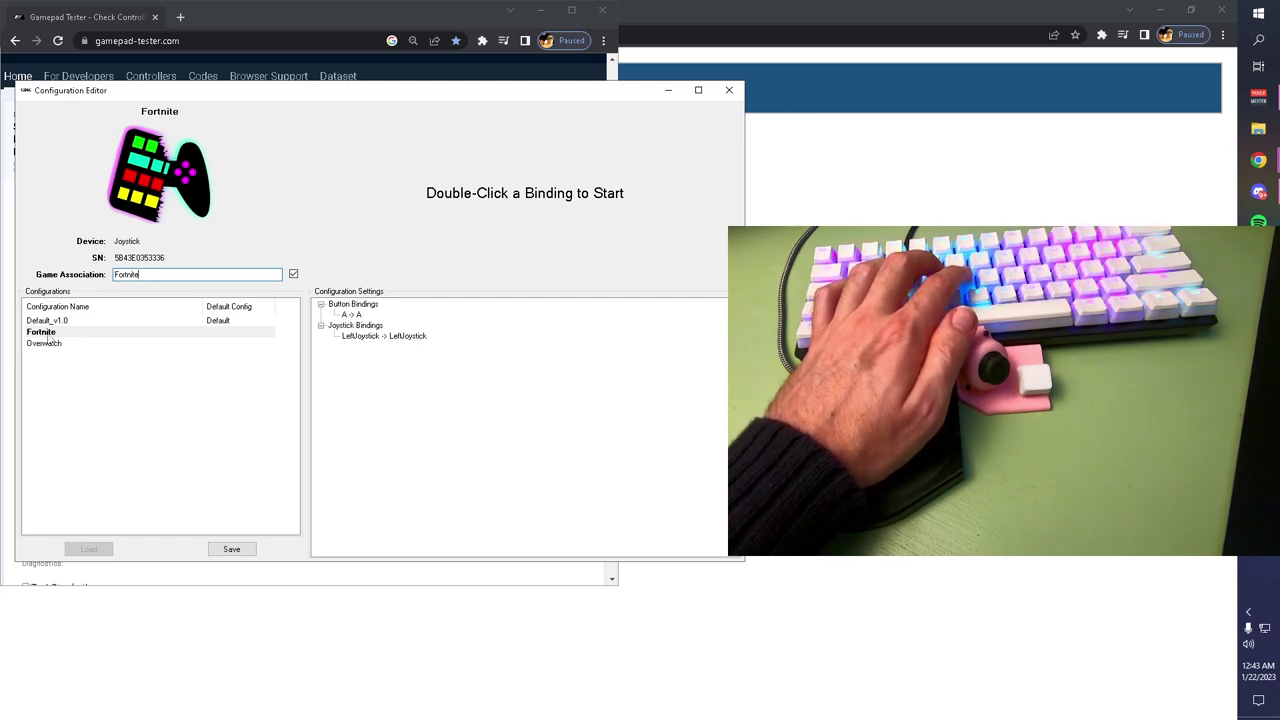
Load the Overwatch configuration, set its game association to 'Overwatch', then reselect Fortnite.
left_click(55, 345)
left_click(55, 345)
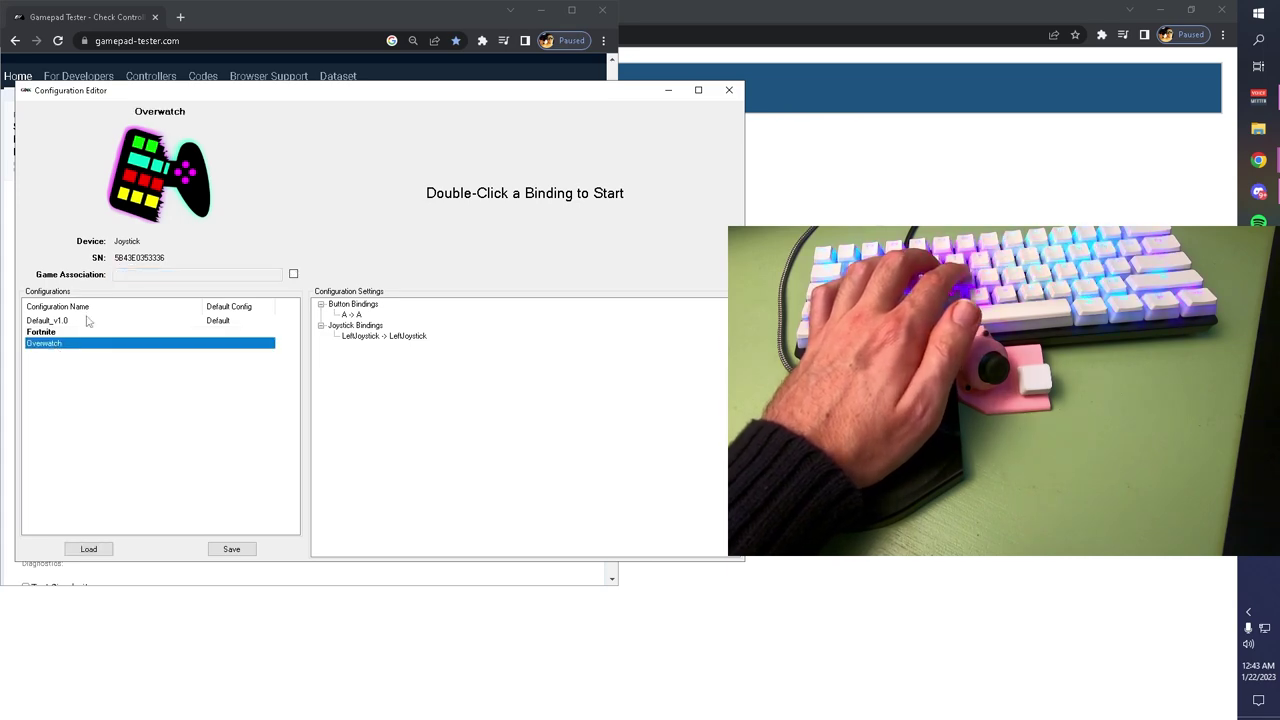
left_click(293, 274)
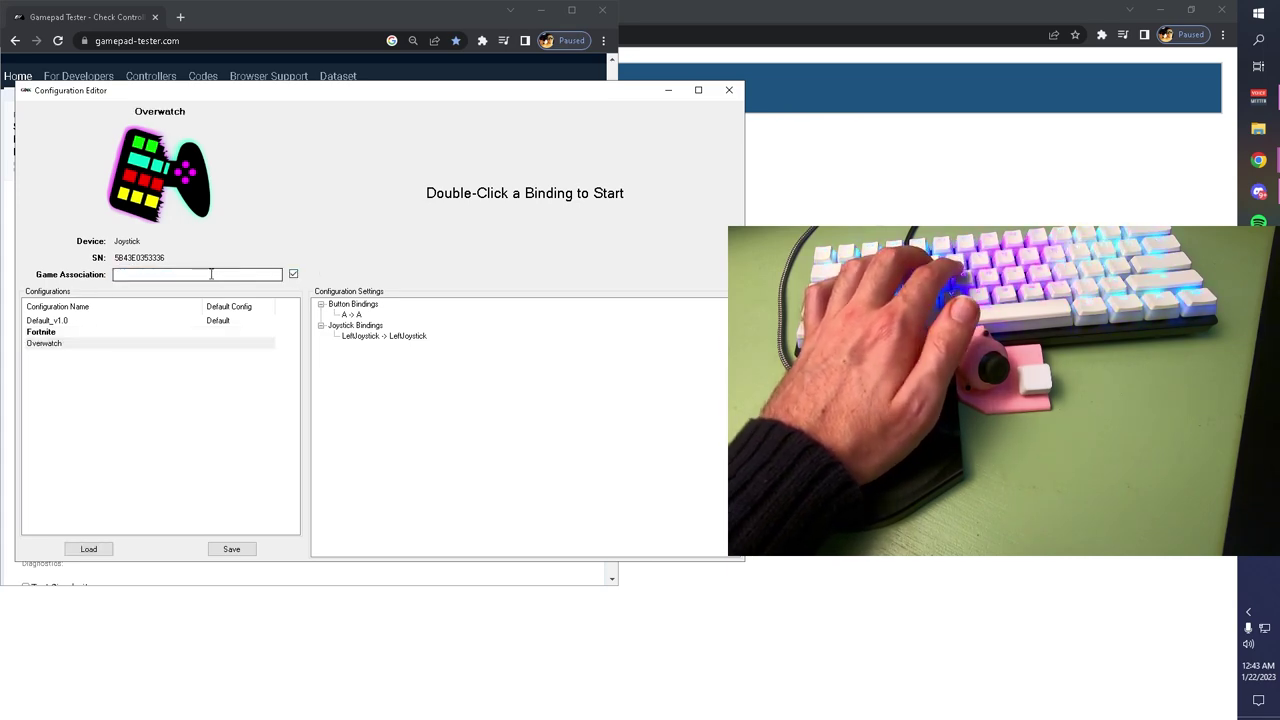
left_click(214, 274)
type("Overwatch")
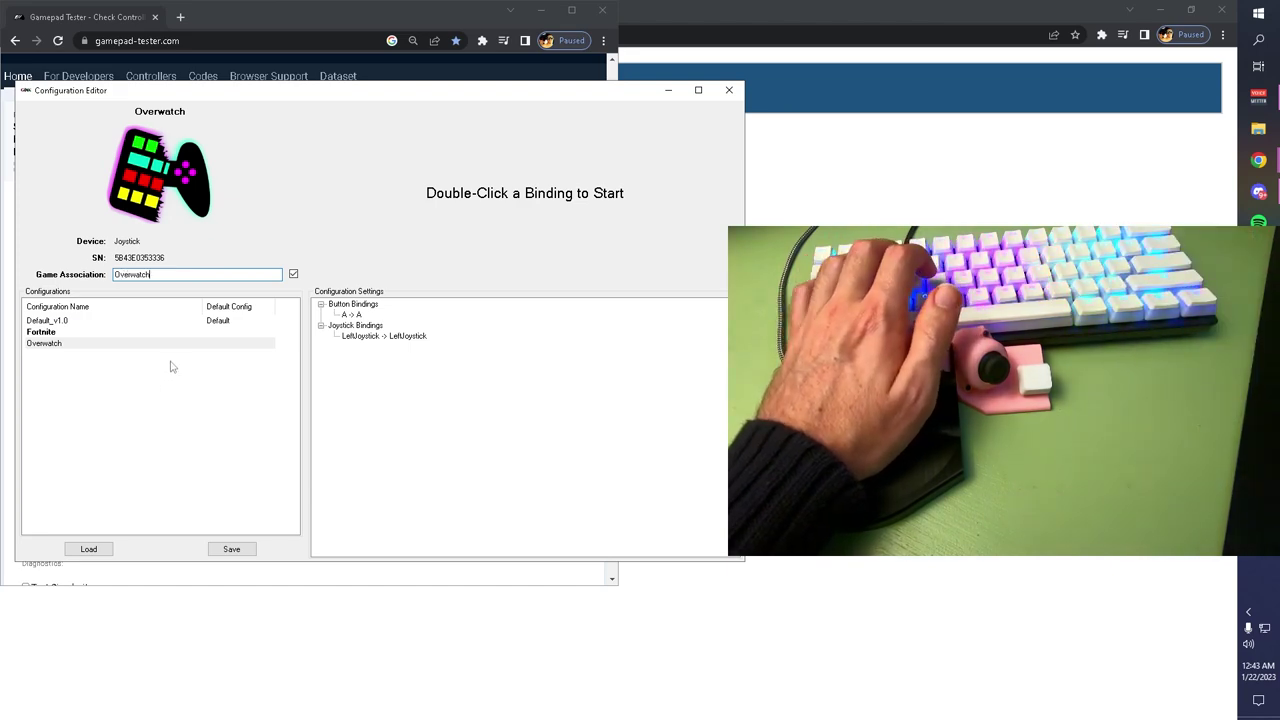
left_click(125, 384)
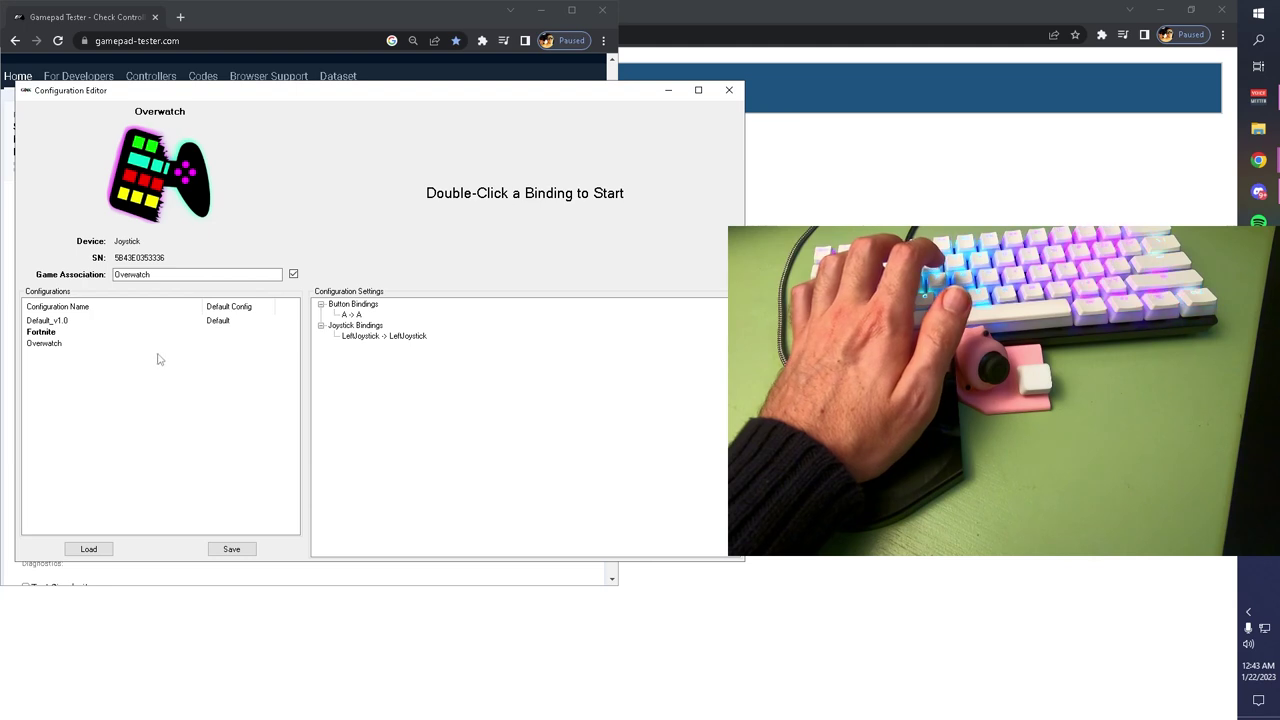
left_click(56, 333)
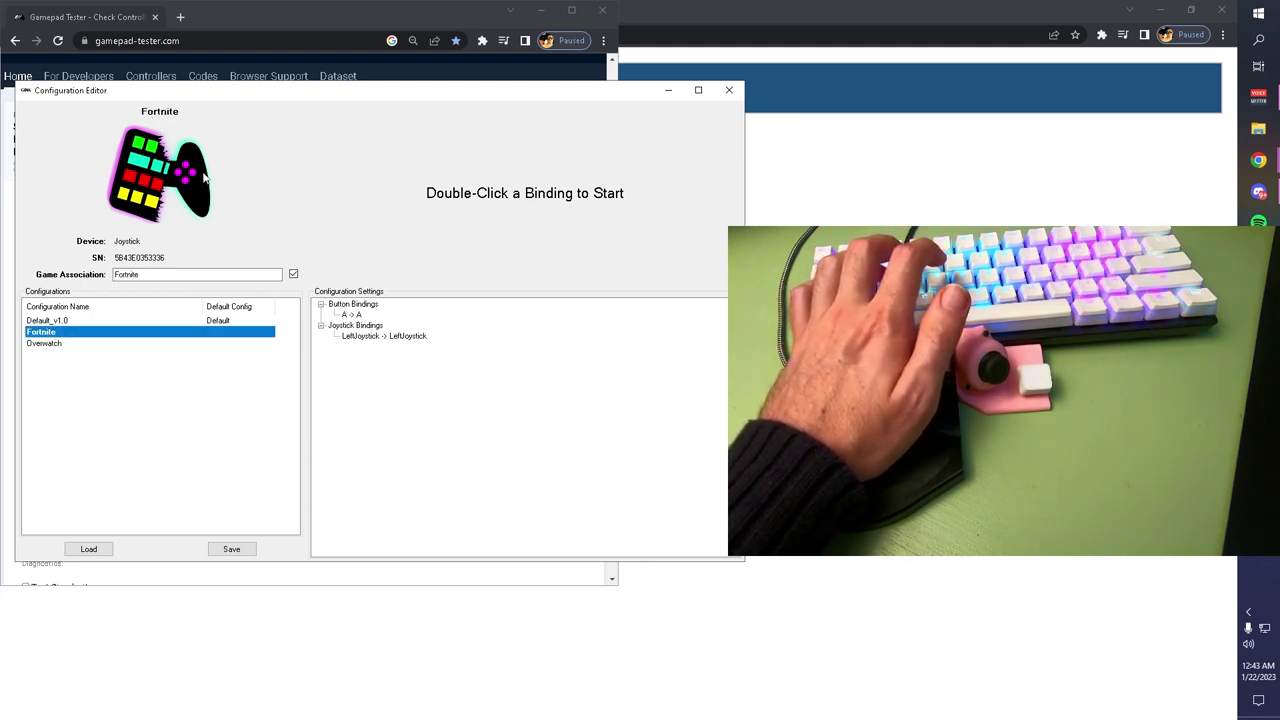
Open Fortnite's A -> A button binding, keeping its output button as A.
double_click(356, 316)
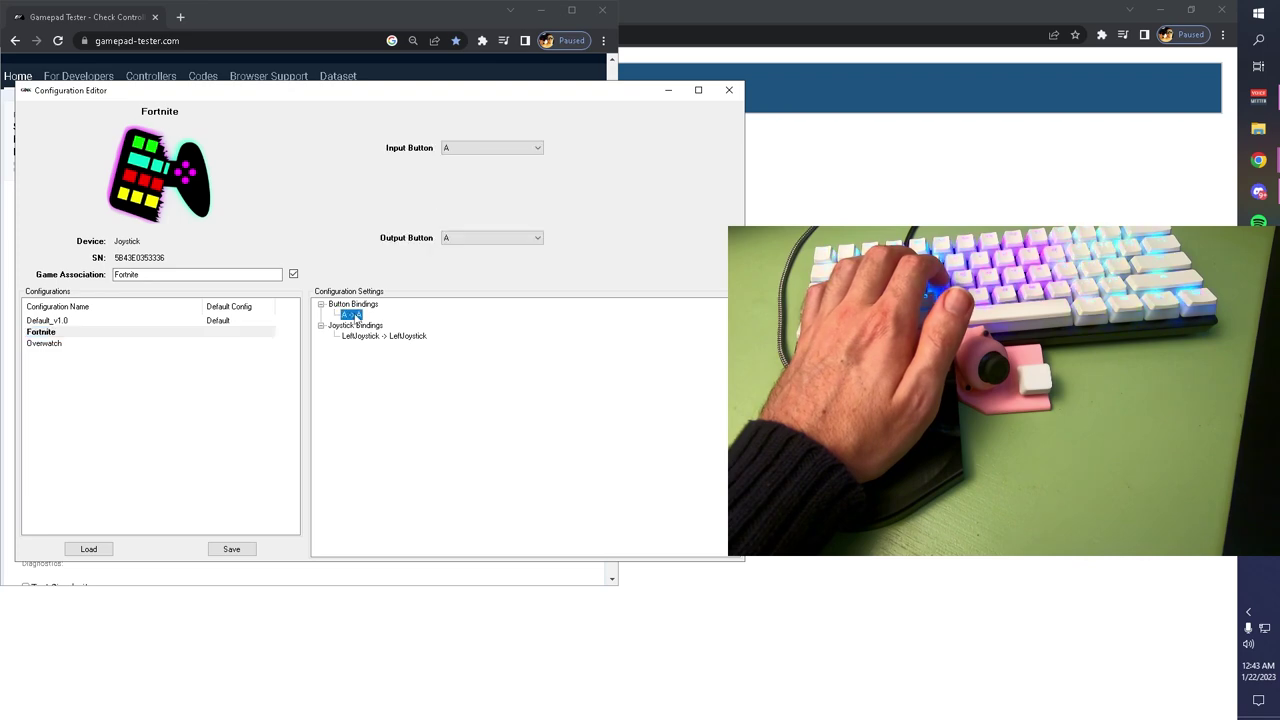
left_click(493, 241)
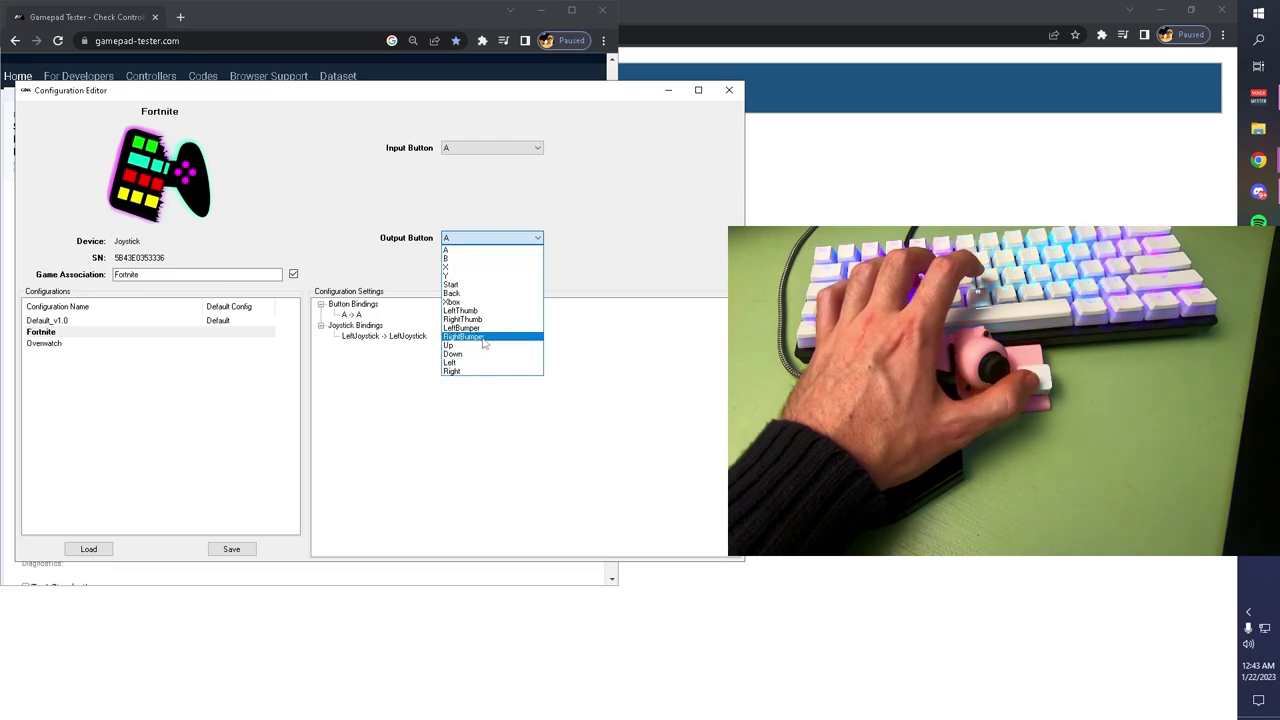
left_click(586, 249)
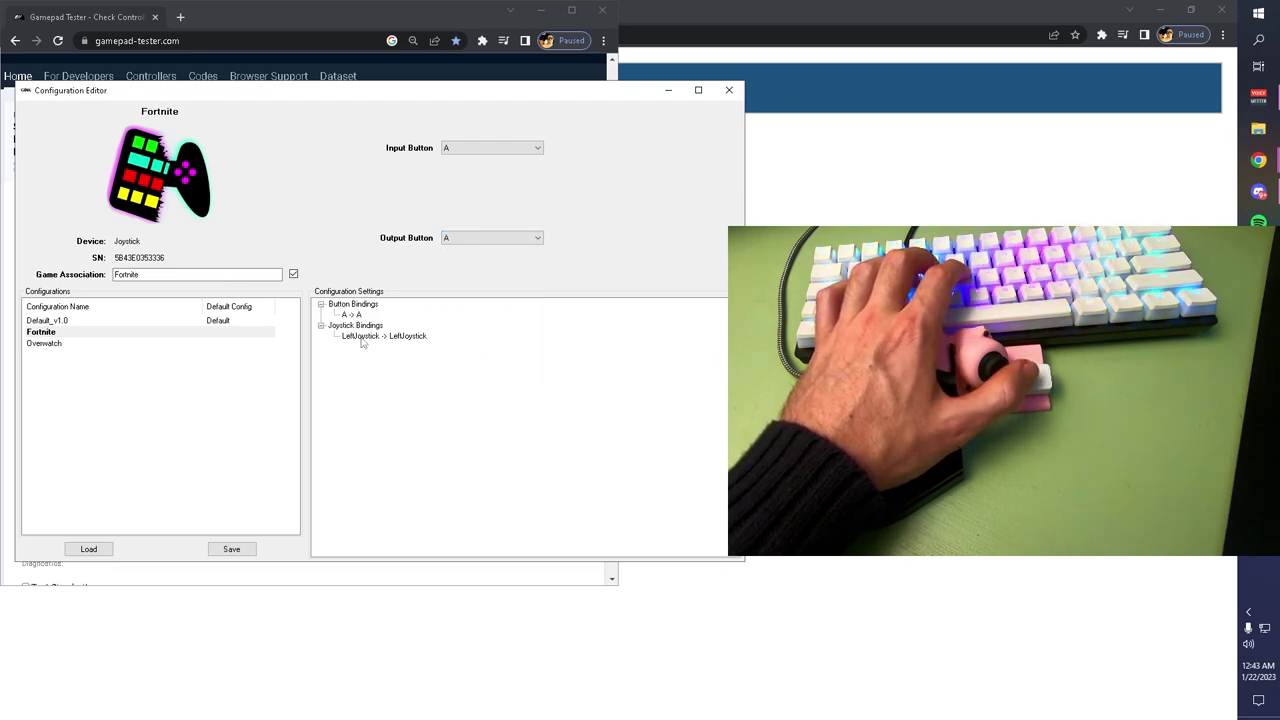
Set Fortnite's LeftJoystick deadzone to 25% with Snap76 intensity kept at Medium (40°).
left_click(362, 337)
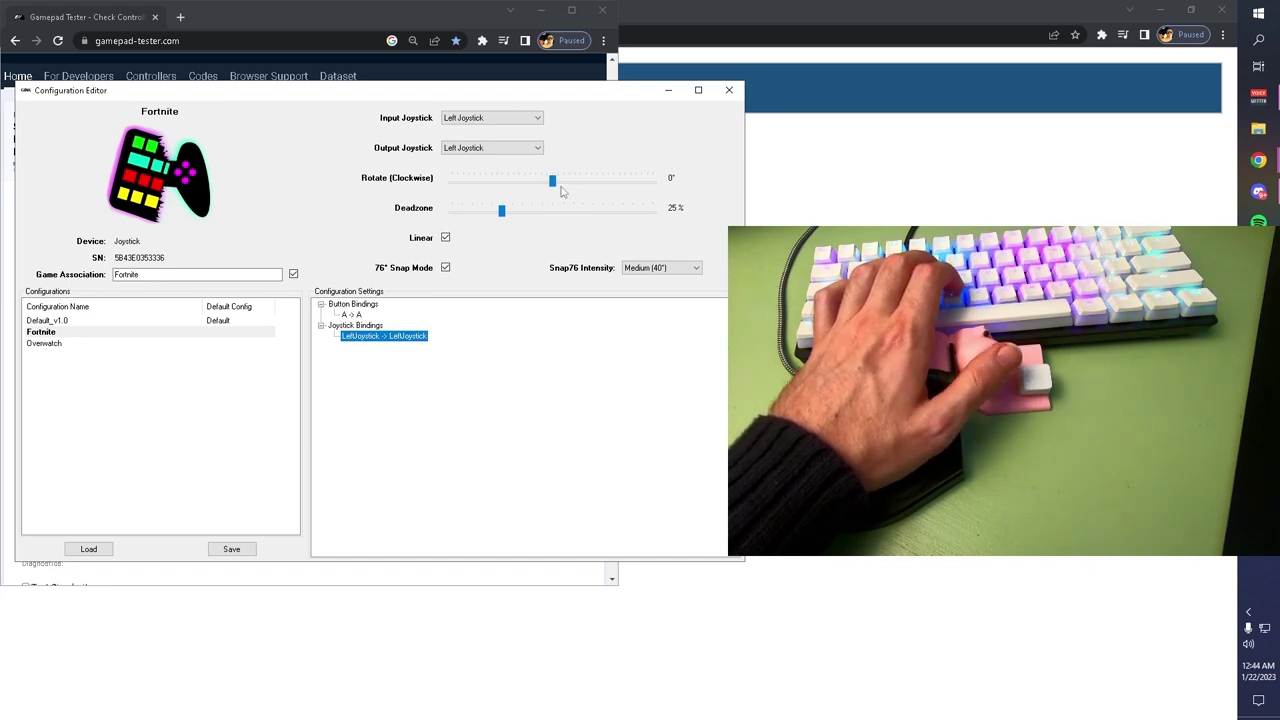
mouse_move(501, 210)
left_mouse_down()
mouse_move(541, 212)
mouse_move(465, 214)
mouse_move(501, 211)
left_mouse_up()
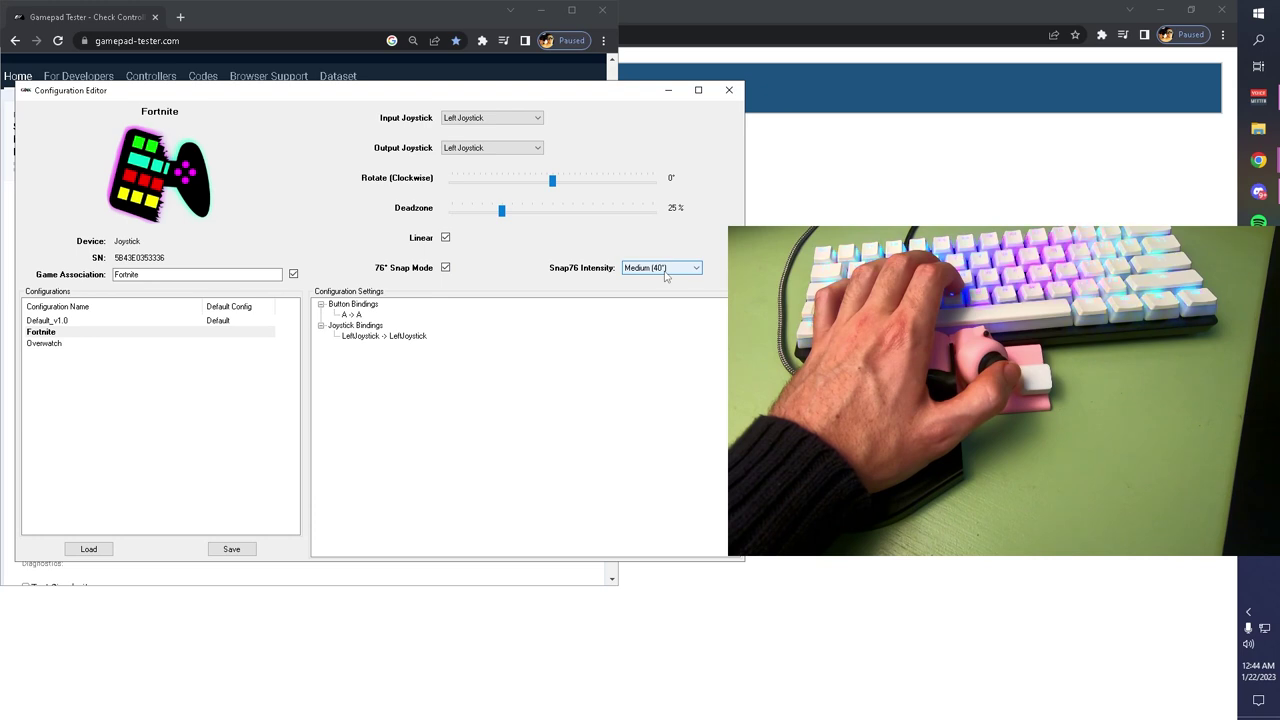
left_click(632, 270)
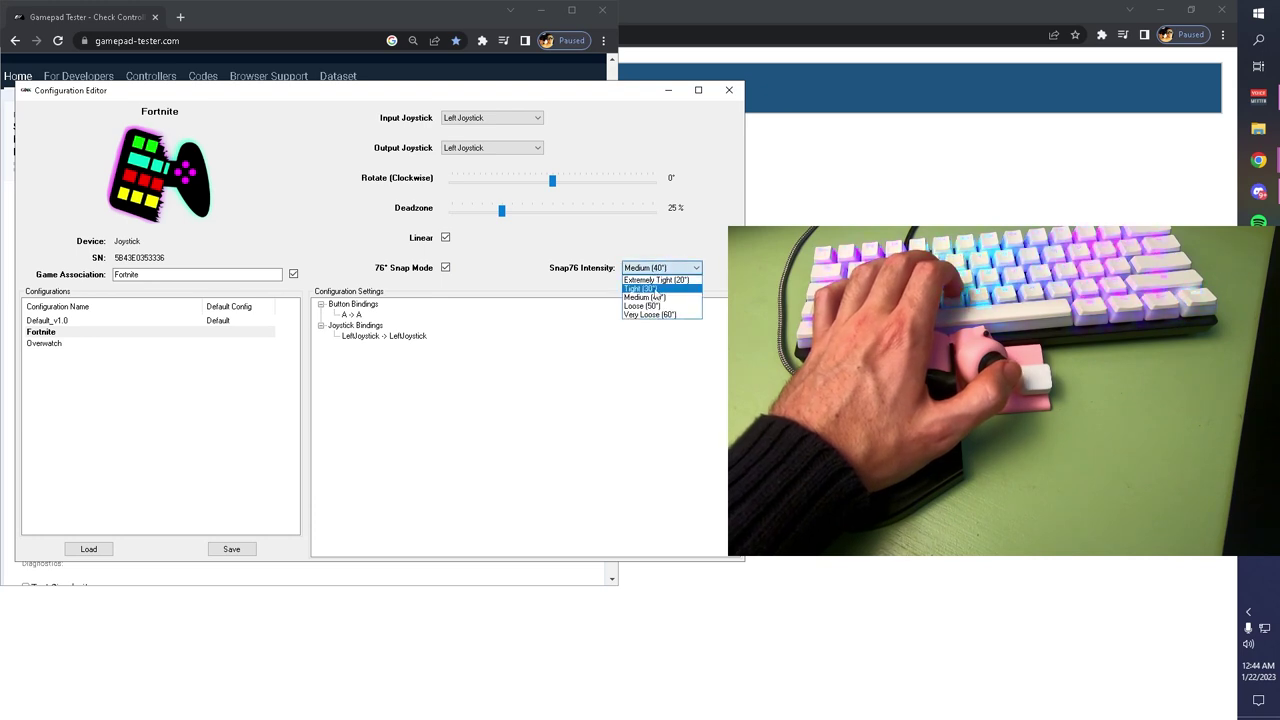
left_click(652, 297)
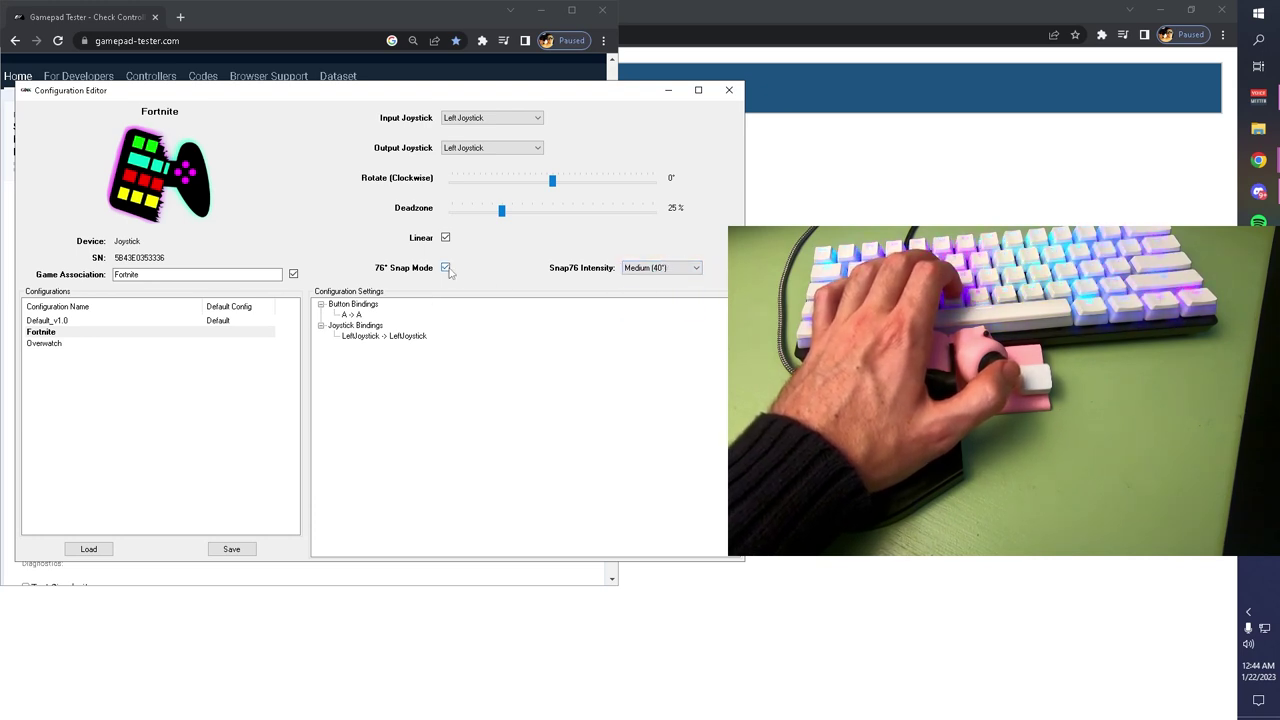
Save the Fortnite configuration, confirm overwriting it, and close the Configuration Editor.
left_click(231, 549)
left_click(651, 421)
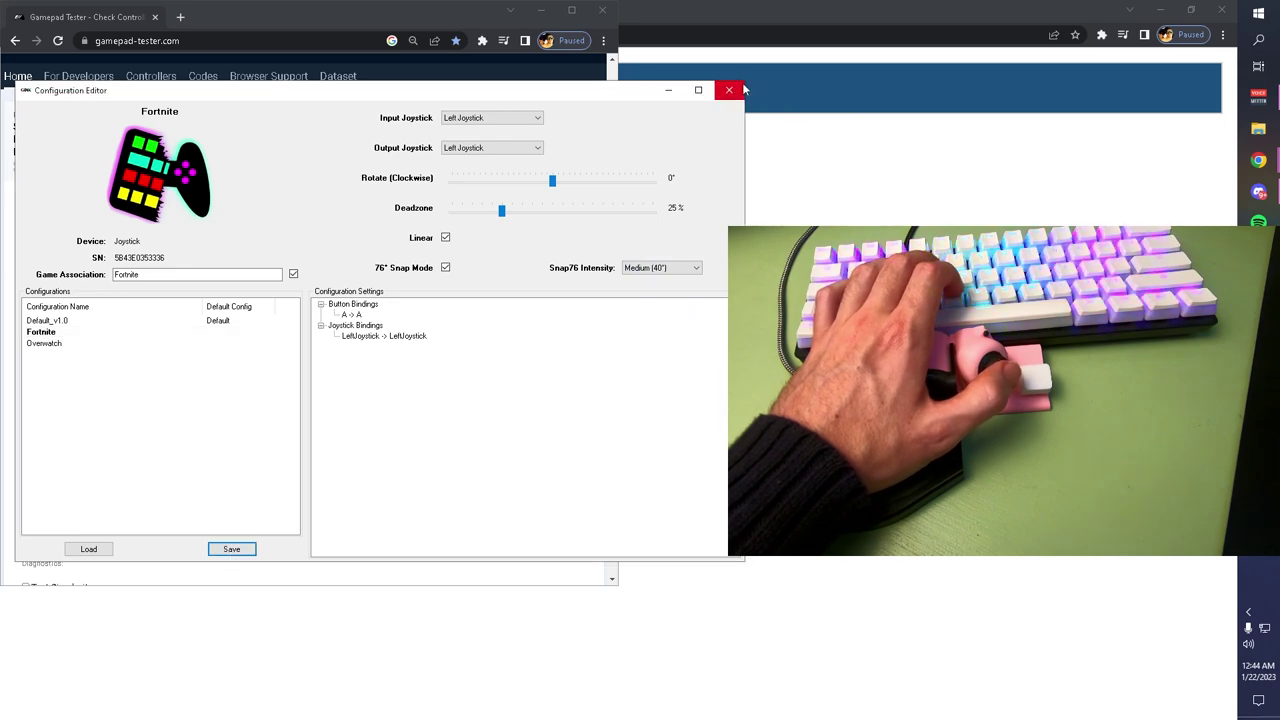
left_click(740, 89)
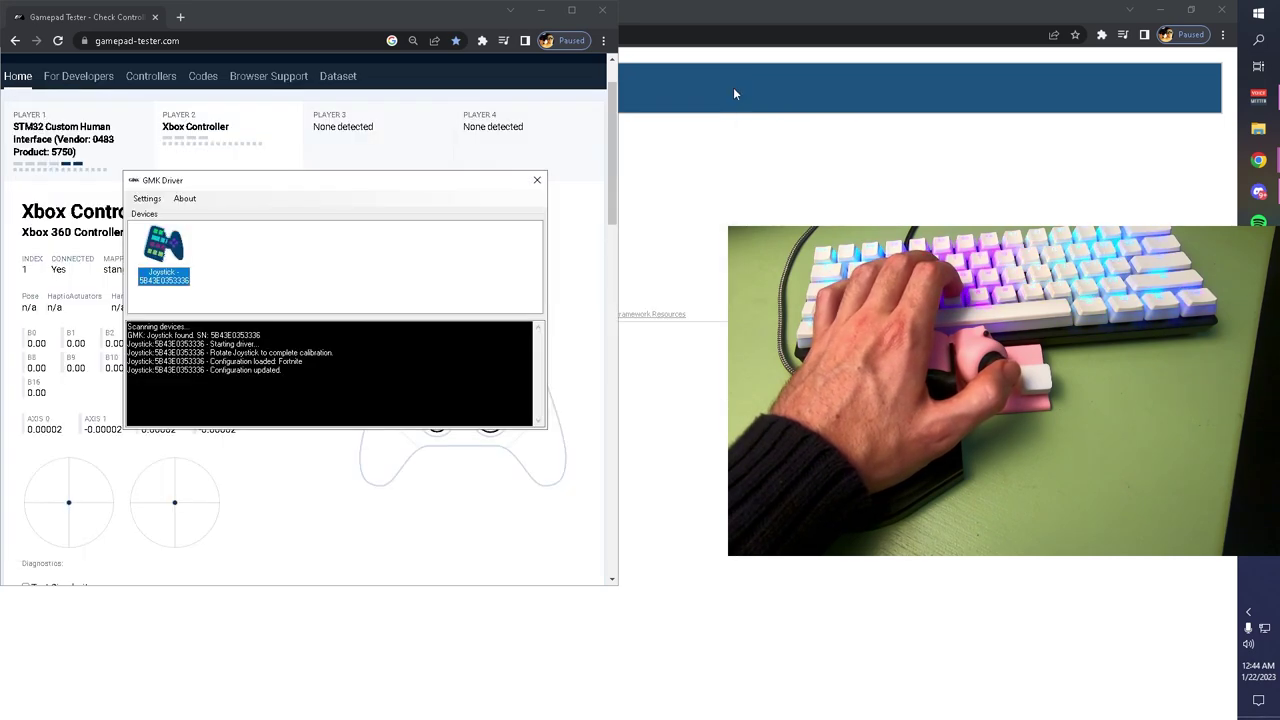
With Gamepad Tester in front, find 'Configuration loaded: Fortnite' in the GMK log.
left_click(250, 25)
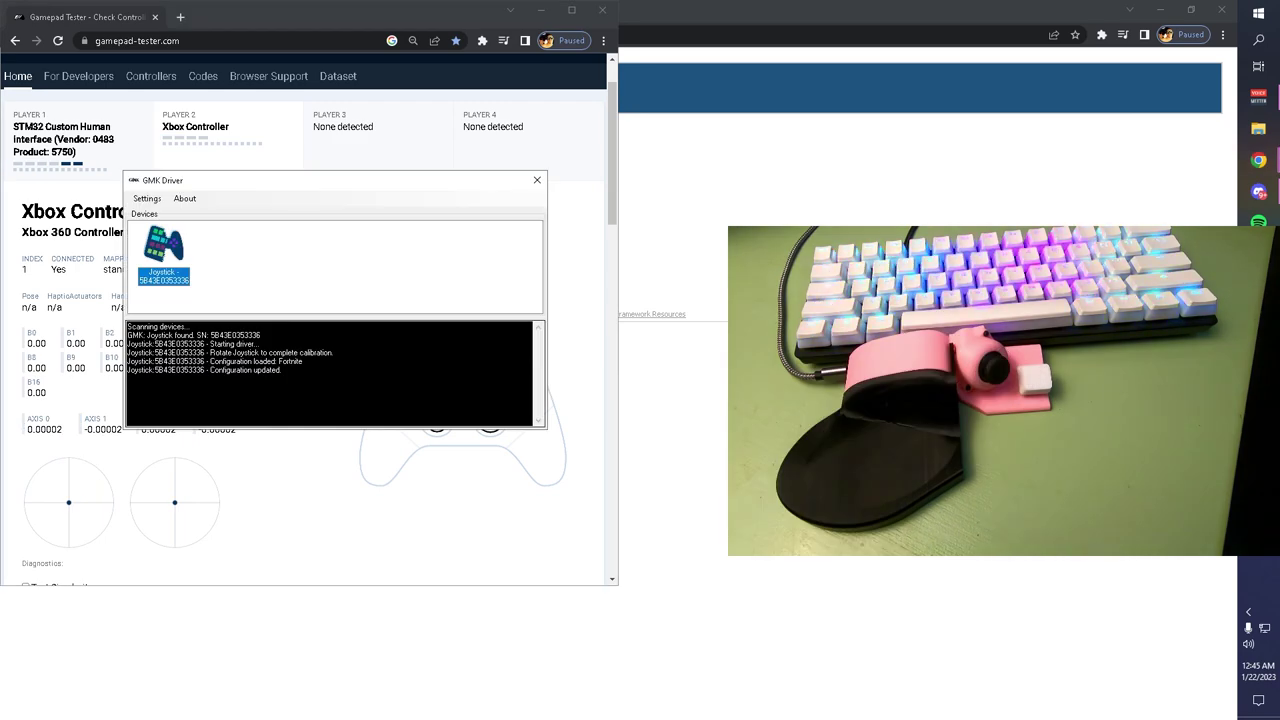
left_click_drag(222, 361, 276, 361)
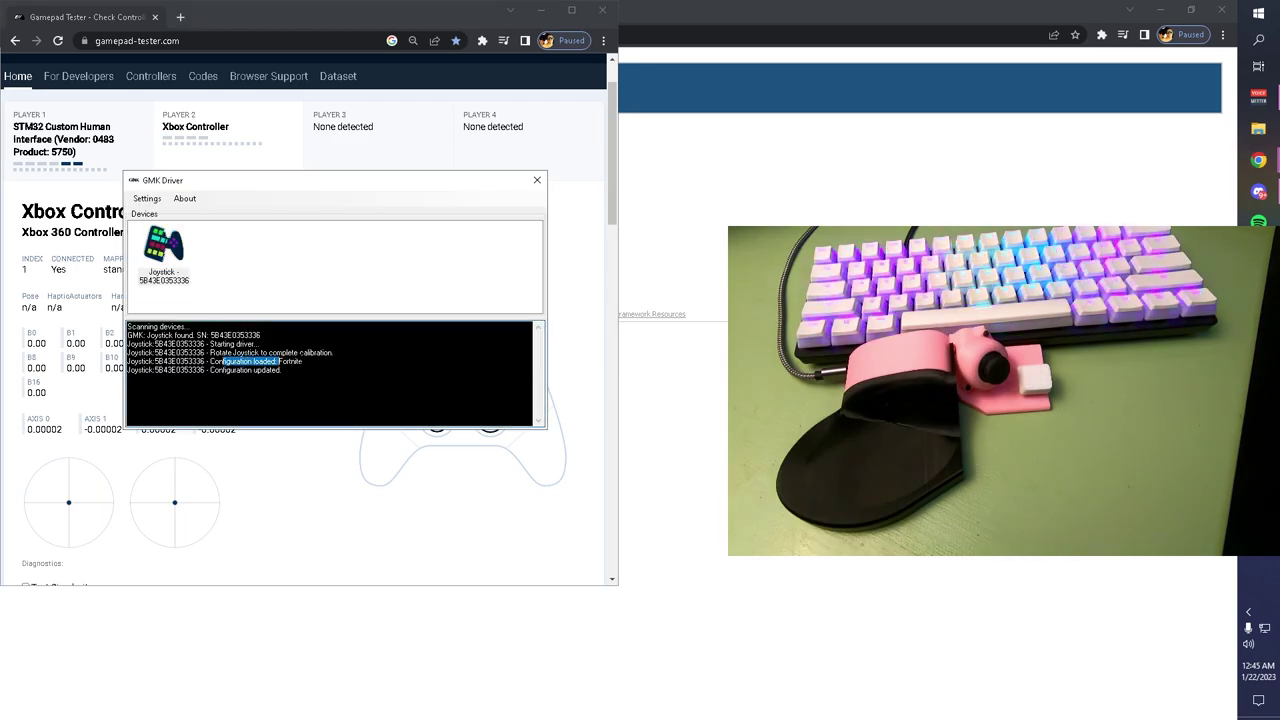
left_click(298, 362)
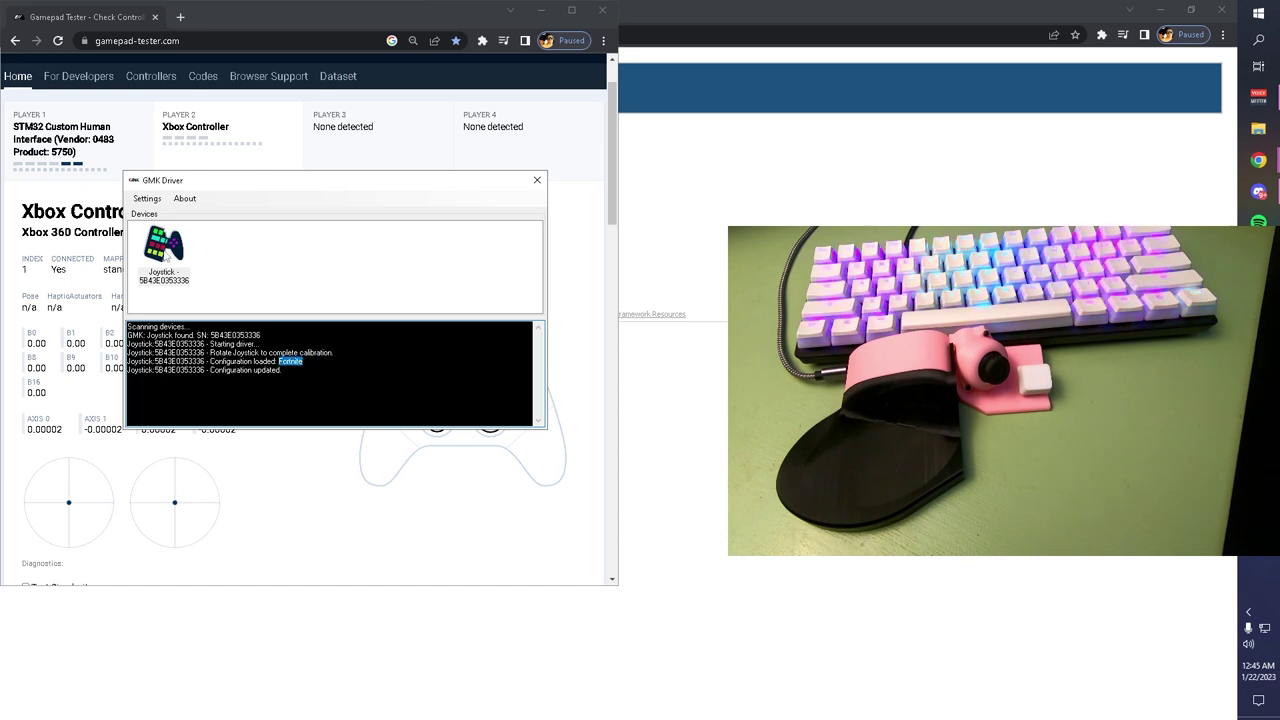
Set Default_v1.0 as the joystick's default configuration and save, confirming the overwrite.
right_click(170, 252)
left_click(205, 266)
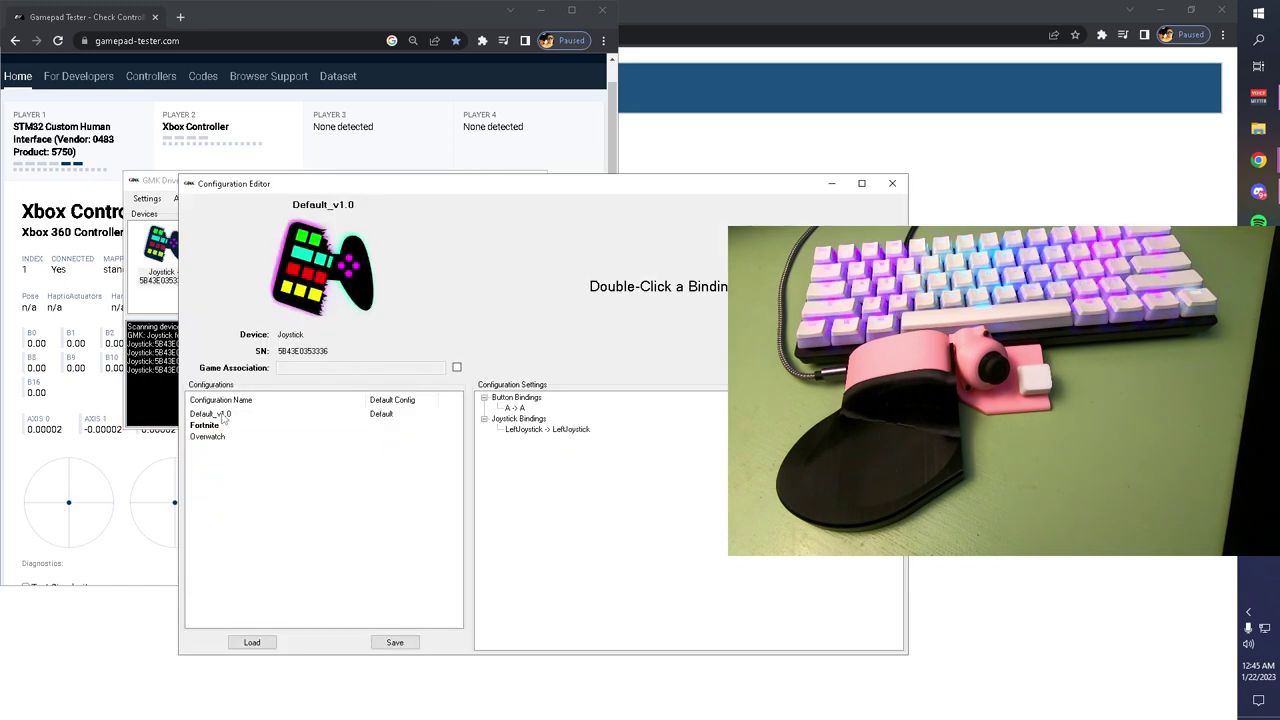
left_click(225, 414)
right_click(225, 414)
left_click(252, 426)
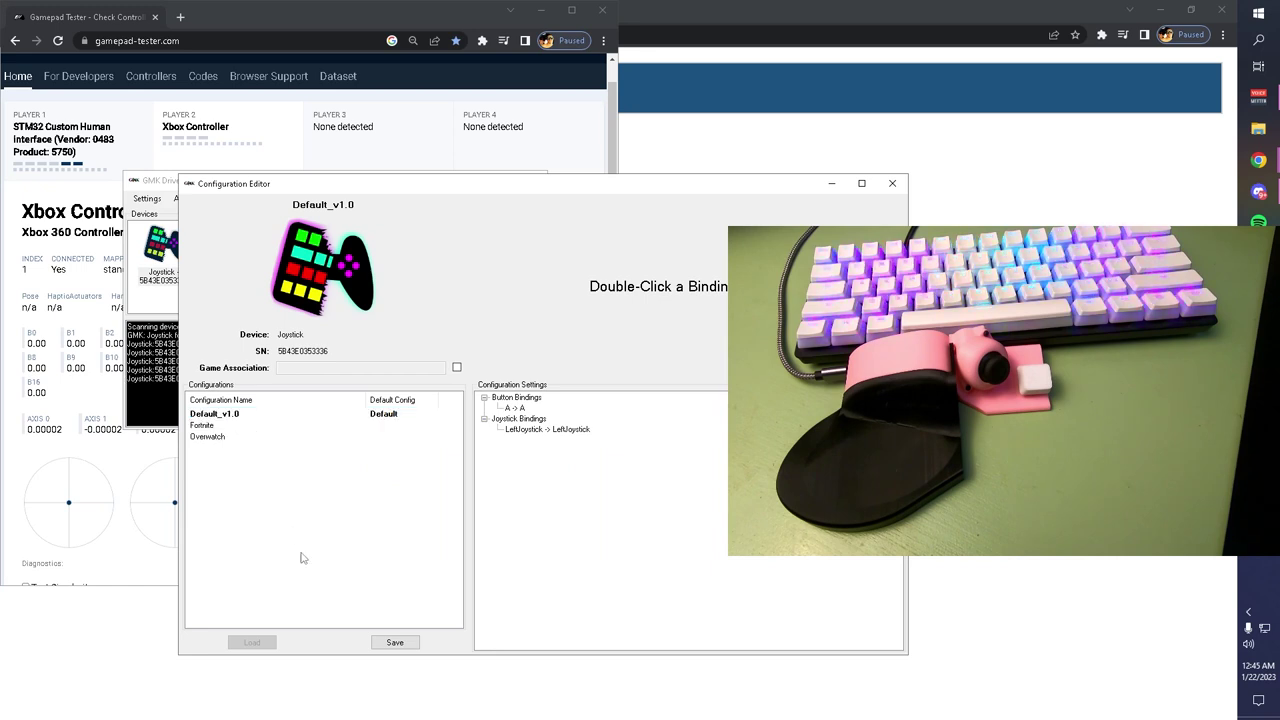
left_click(378, 643)
left_click(636, 414)
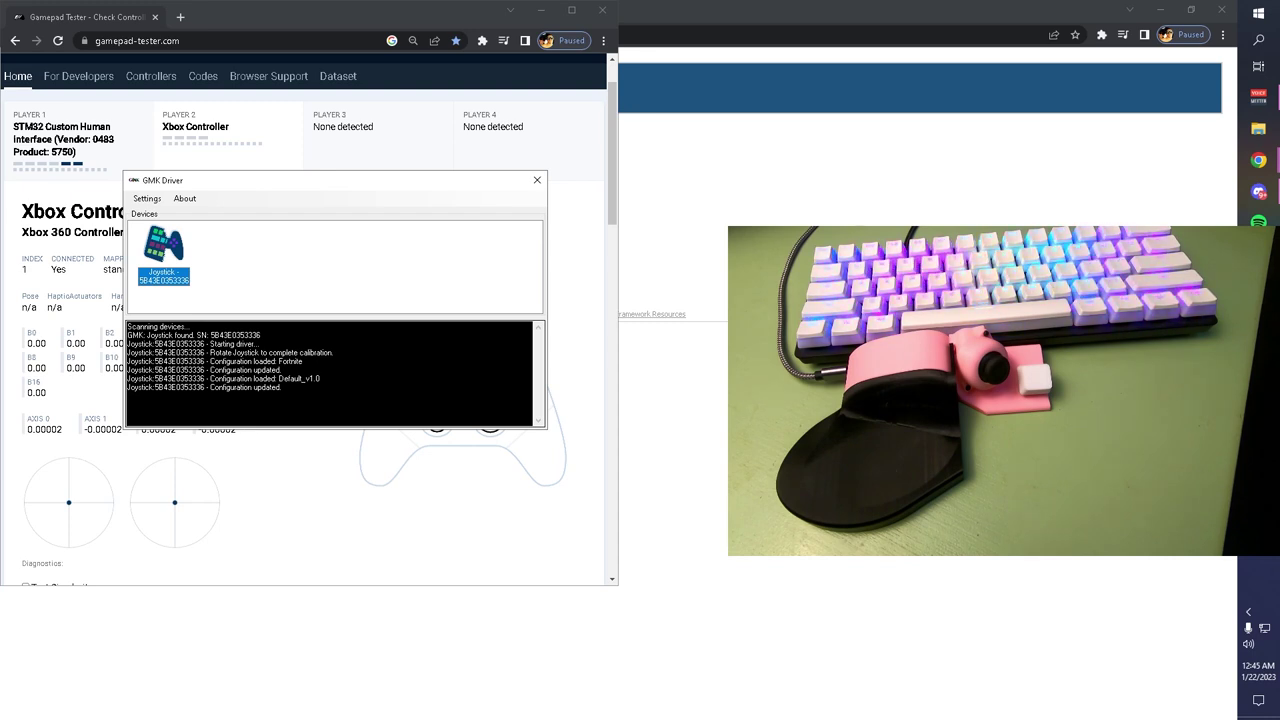
left_click(372, 290)
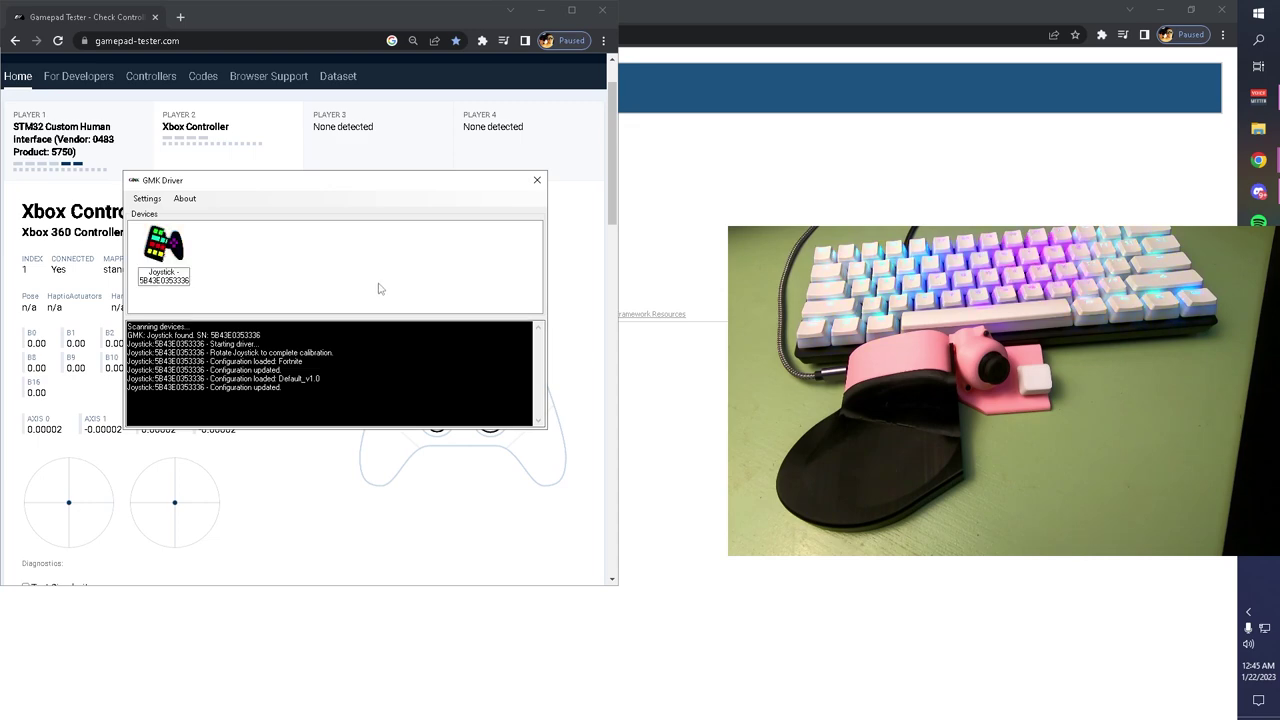